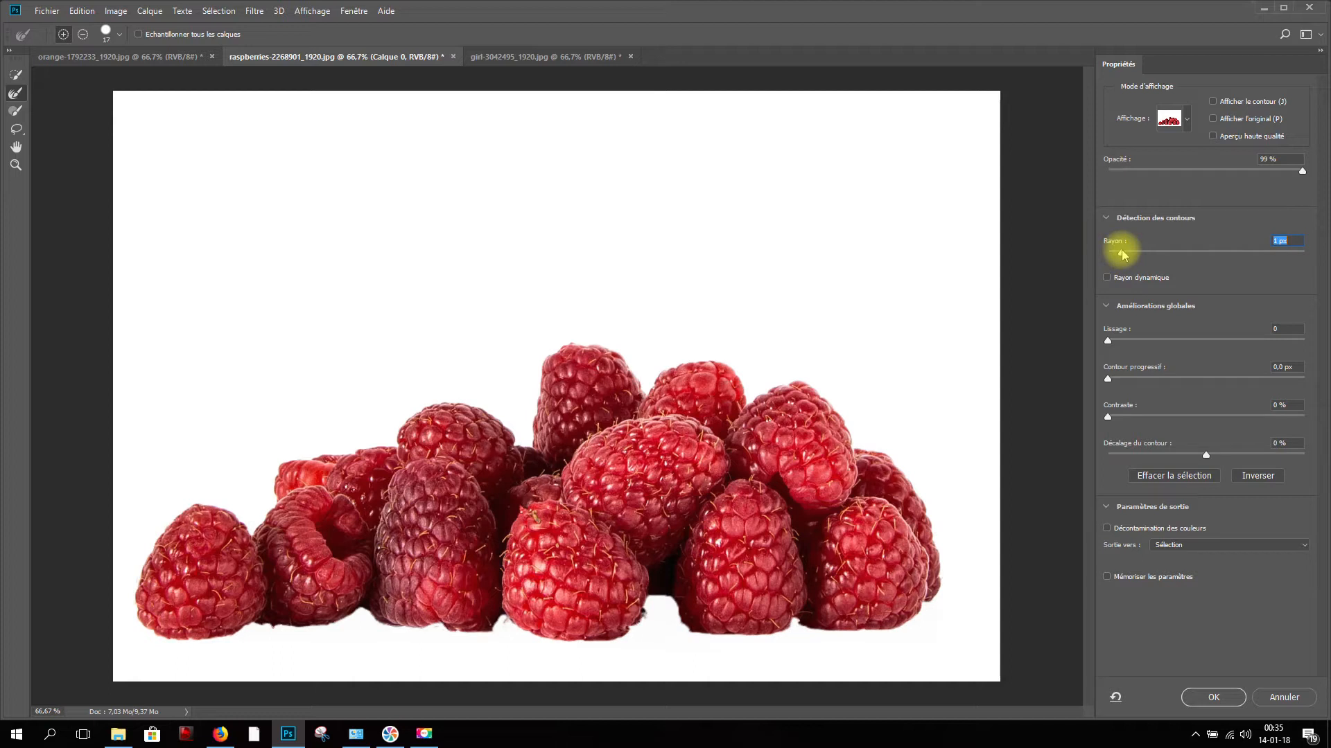
- Try several edge detection radius values up to 95 px, settle on 1 px, and enable Rayon dynamique
drag(1123, 255, 1150, 252)
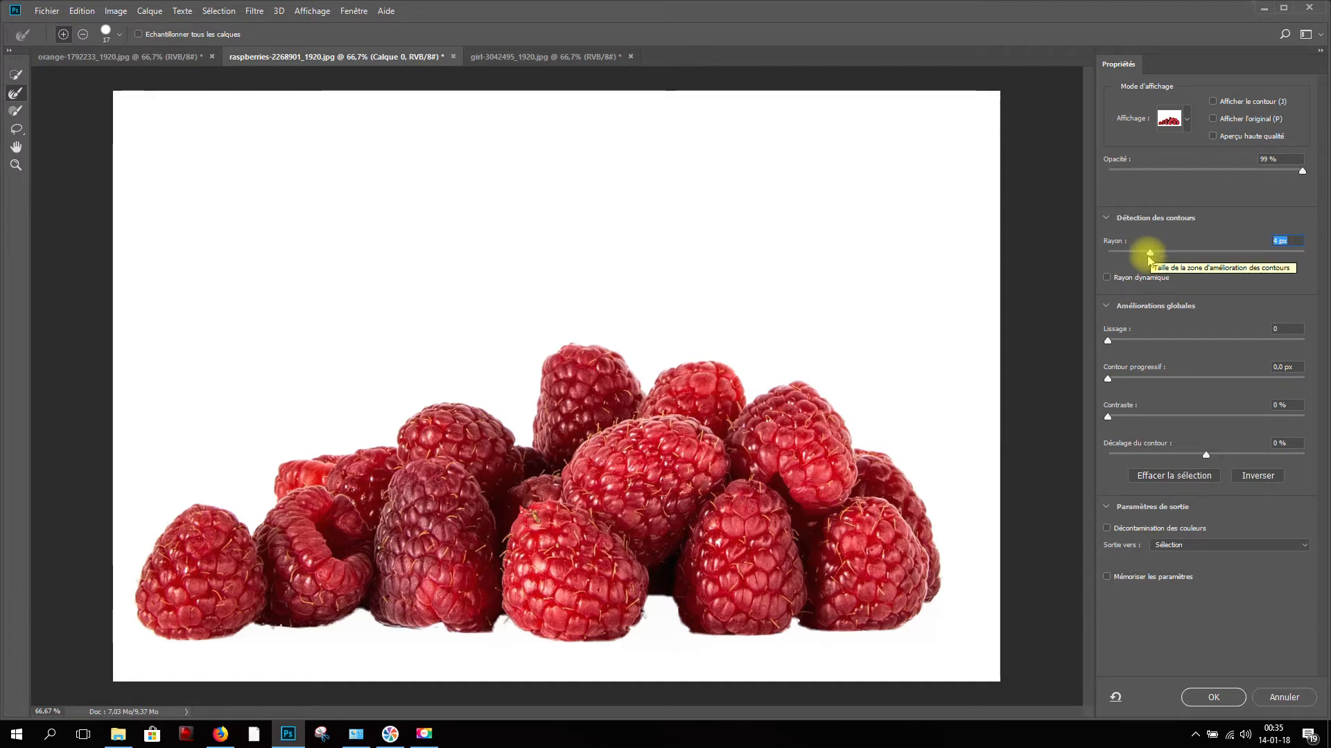
drag(1145, 257, 1278, 267)
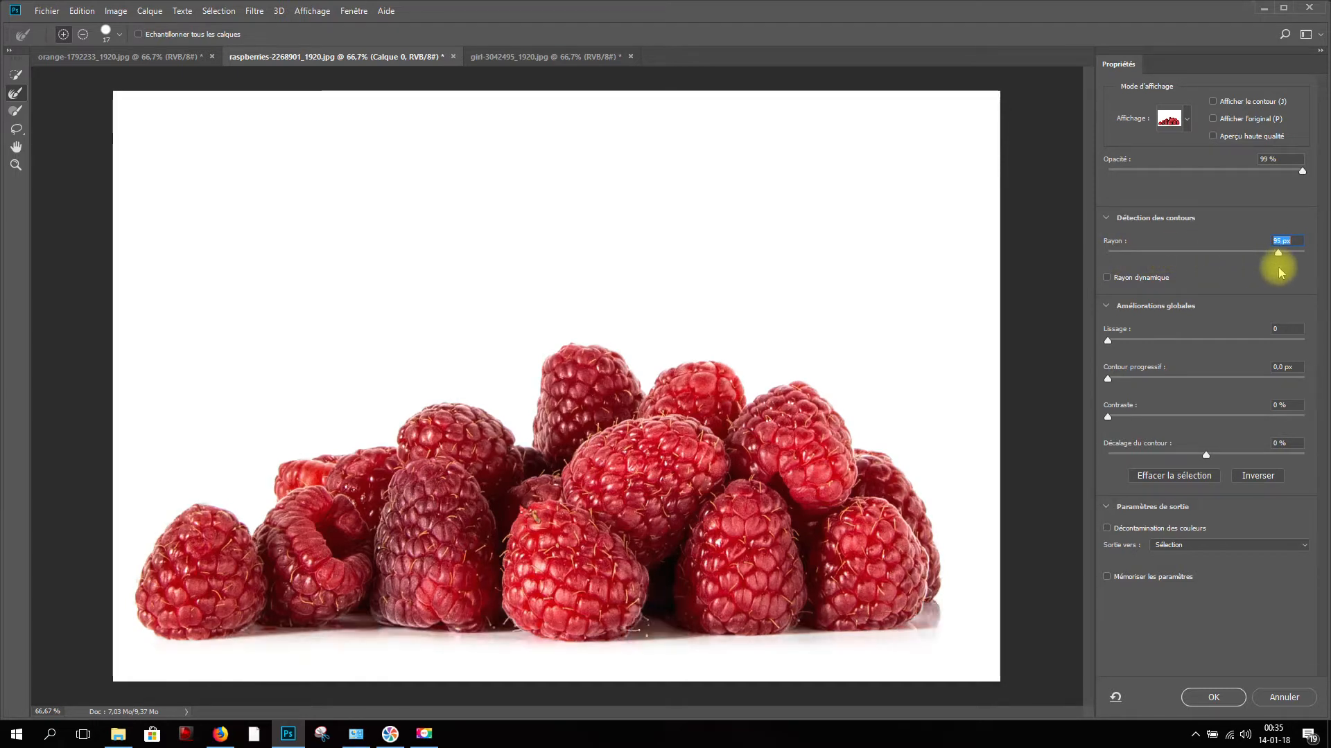
drag(1278, 253, 1129, 252)
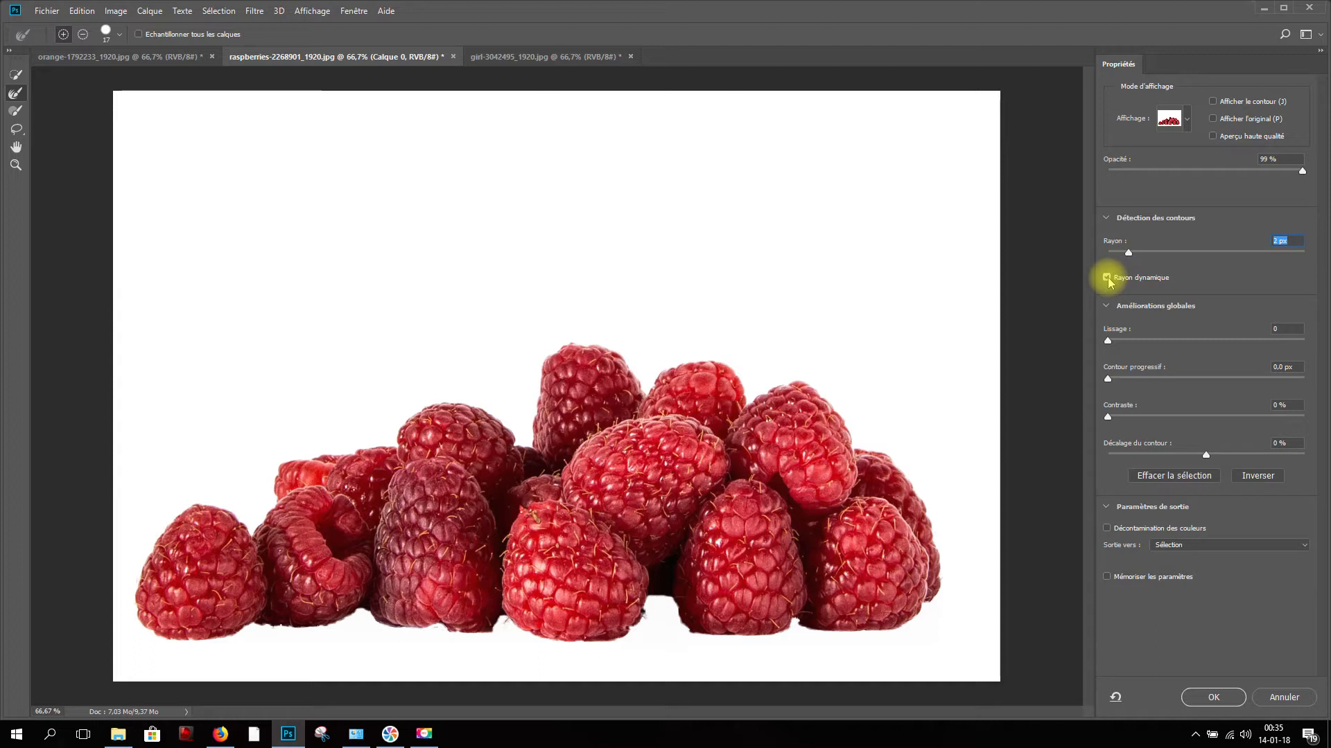
mouse_move(1128, 252)
mouse_down()
mouse_move(1140, 255)
mouse_move(1122, 255)
mouse_up()
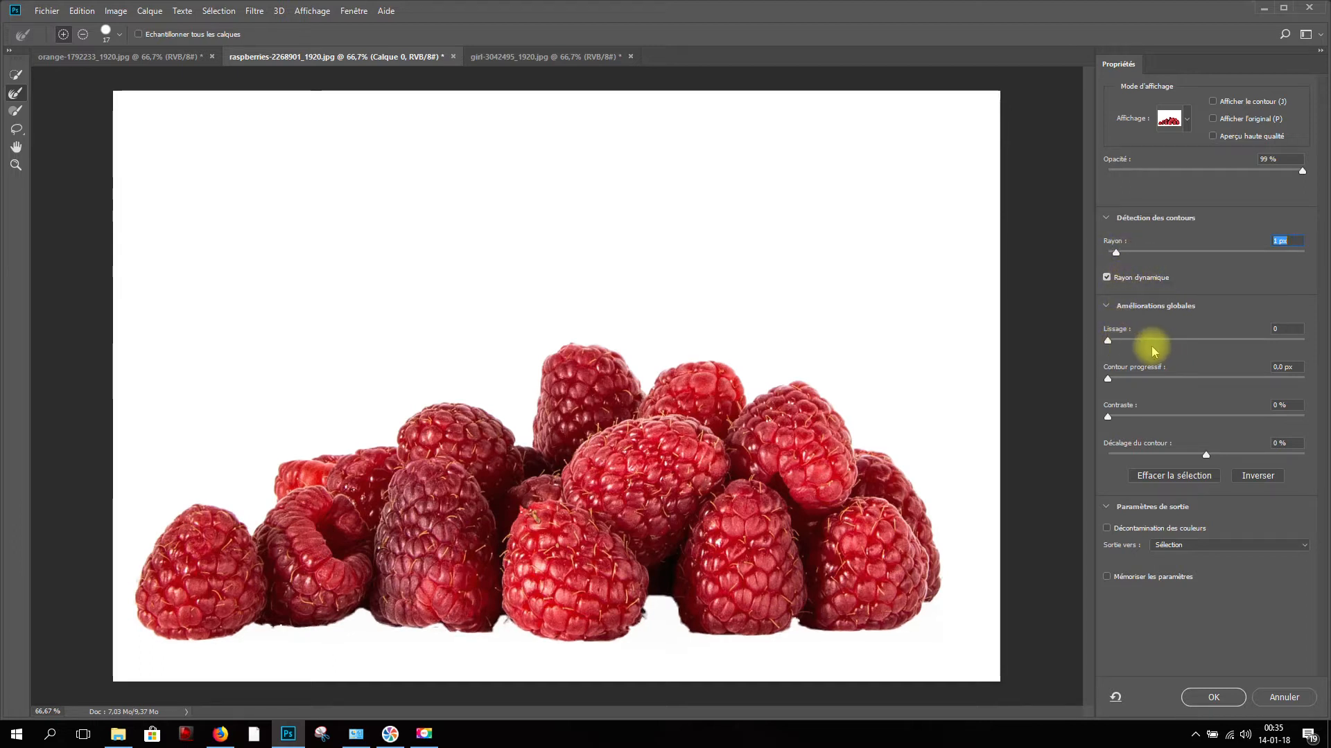
- Try several Lissage values up to 79 on the raspberry outline and return the setting to 0
drag(1108, 339, 1134, 341)
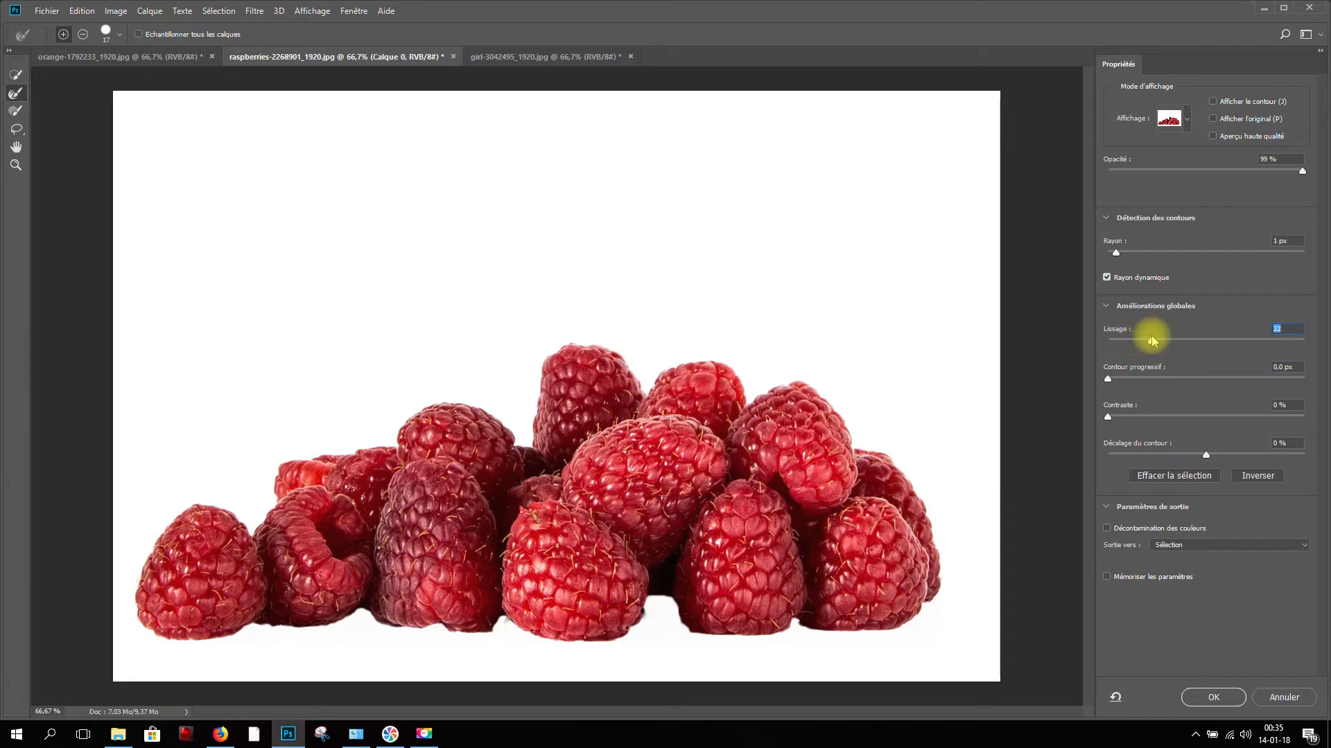
drag(1249, 324, 1259, 339)
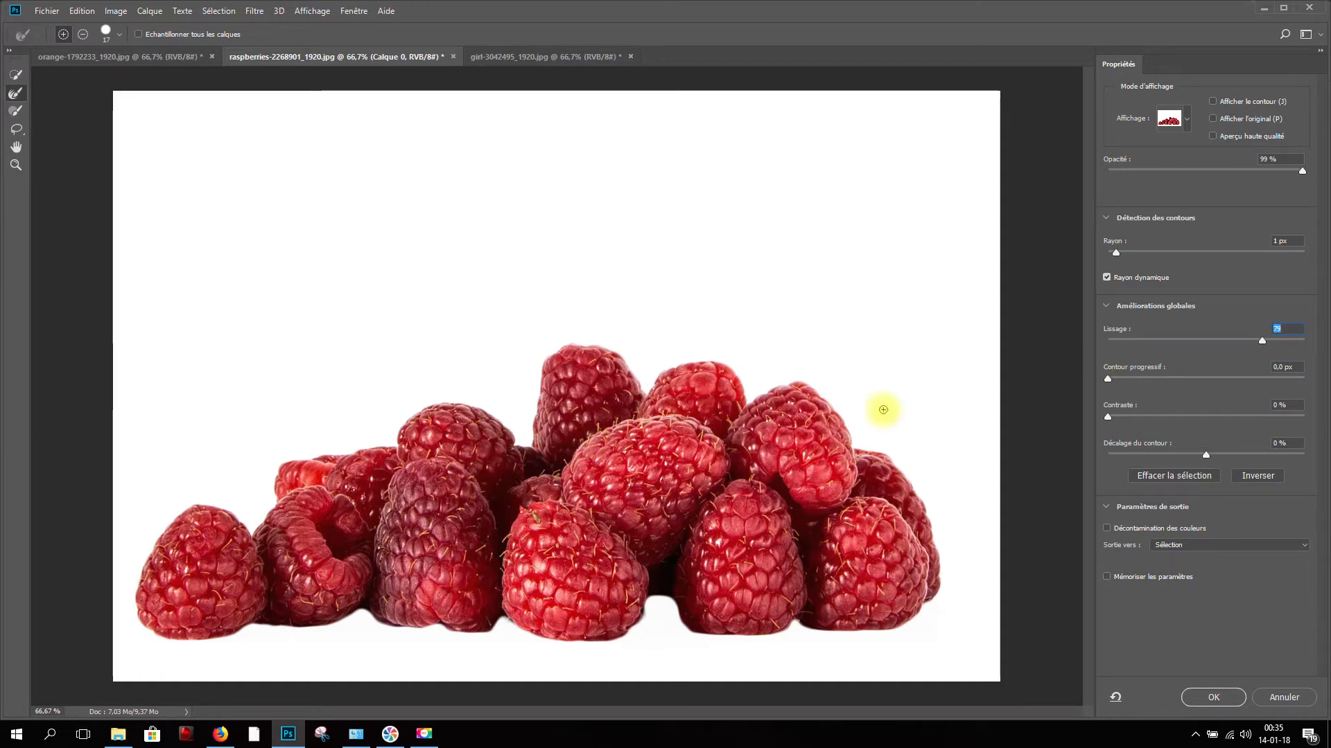
drag(1262, 340, 1196, 340)
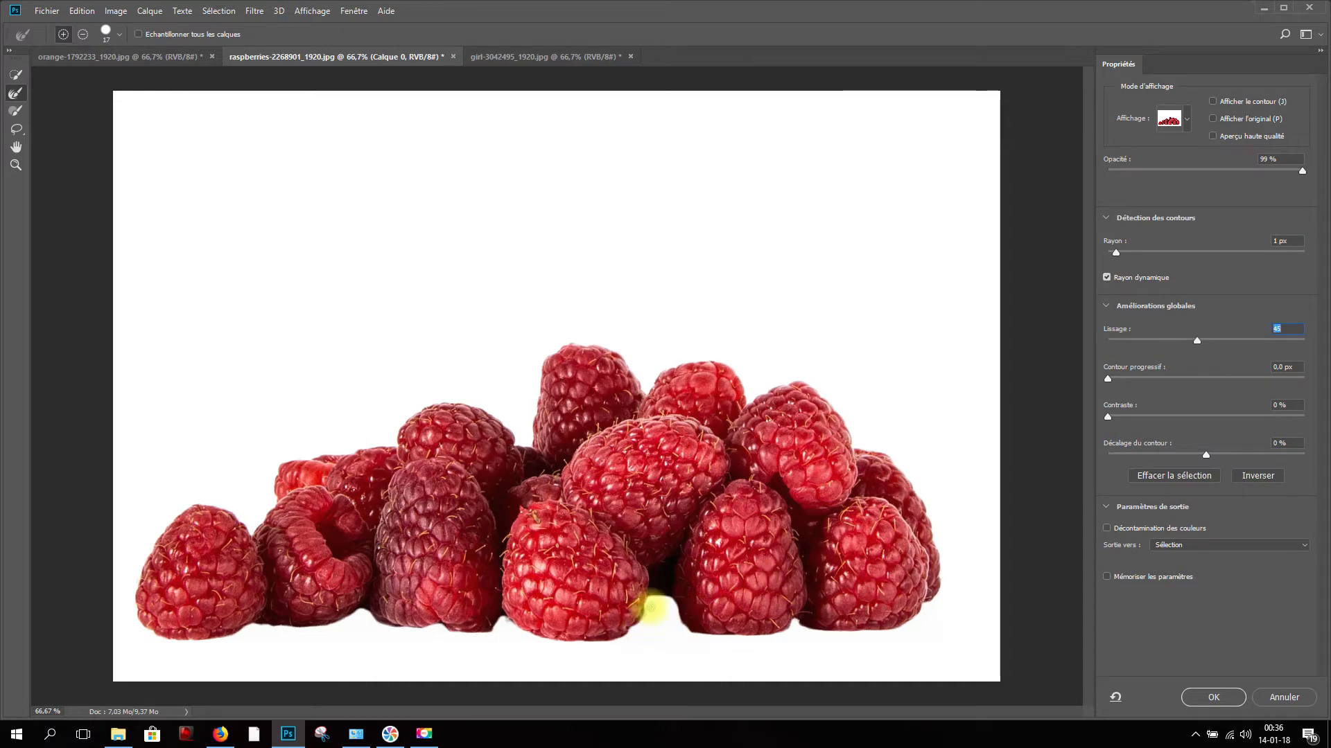
drag(1200, 344, 1122, 340)
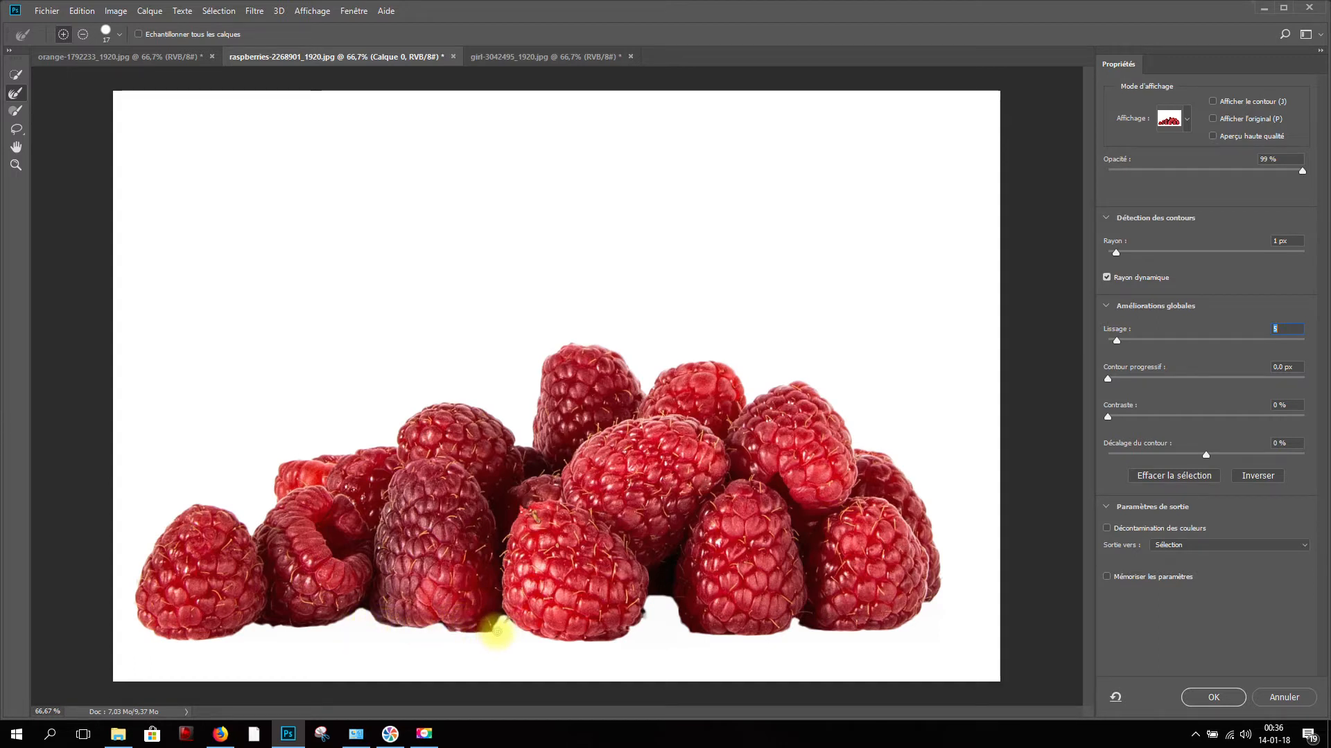
drag(1117, 342, 1203, 341)
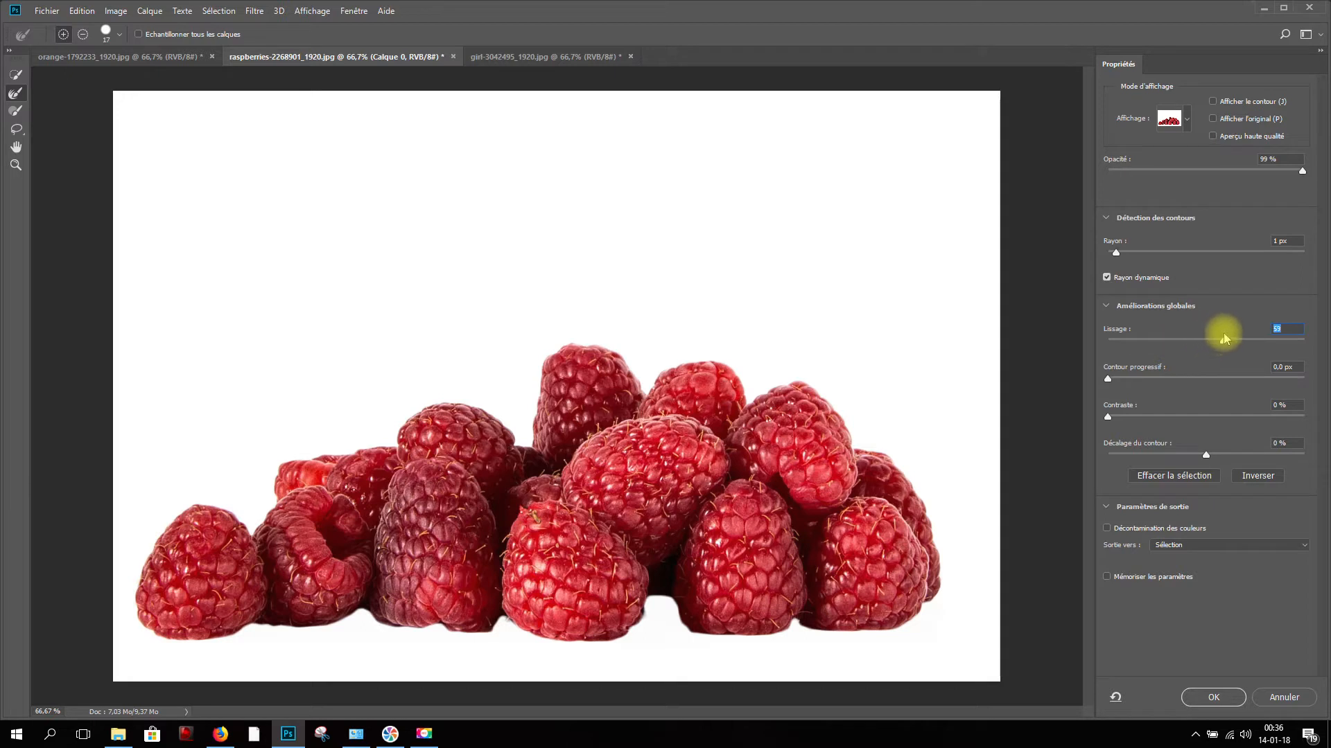
drag(1224, 338, 1078, 322)
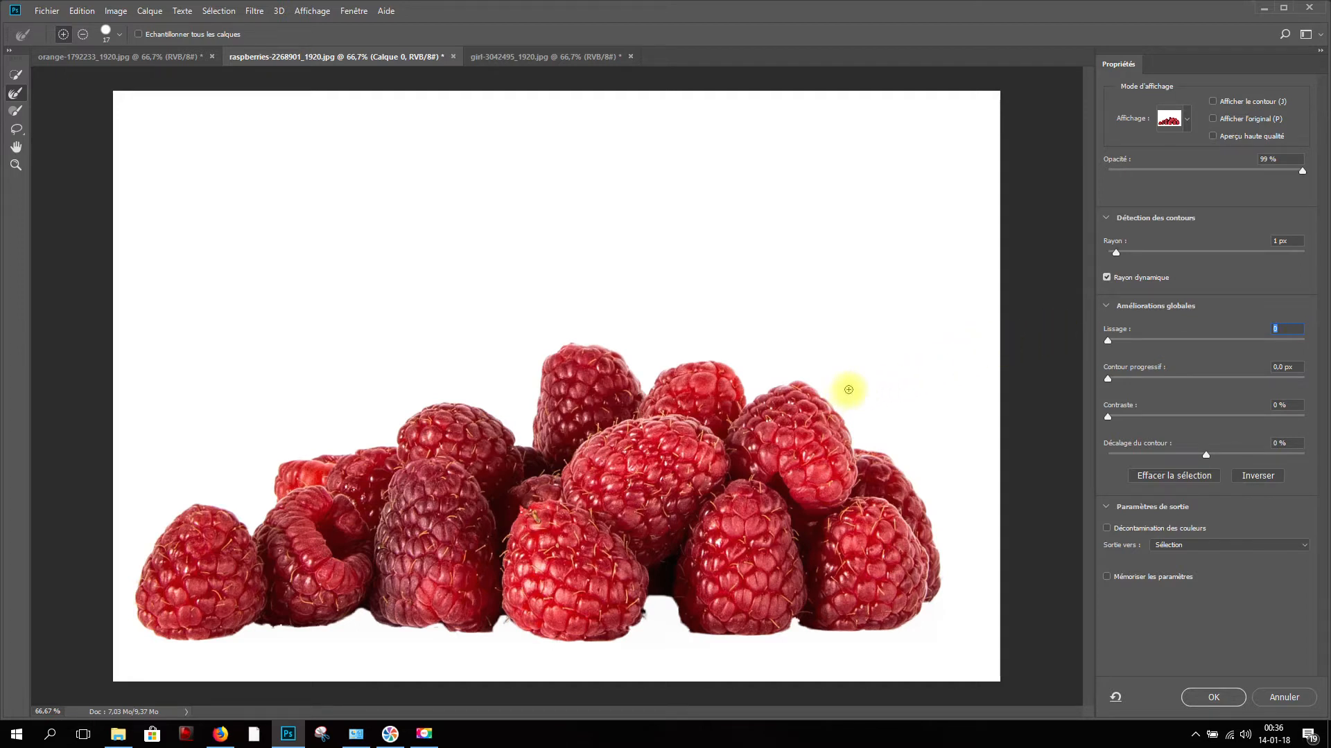
- Test a strong Contour progressif of about 75 px on the raspberry outline and set it to 0,4 px
click(1108, 381)
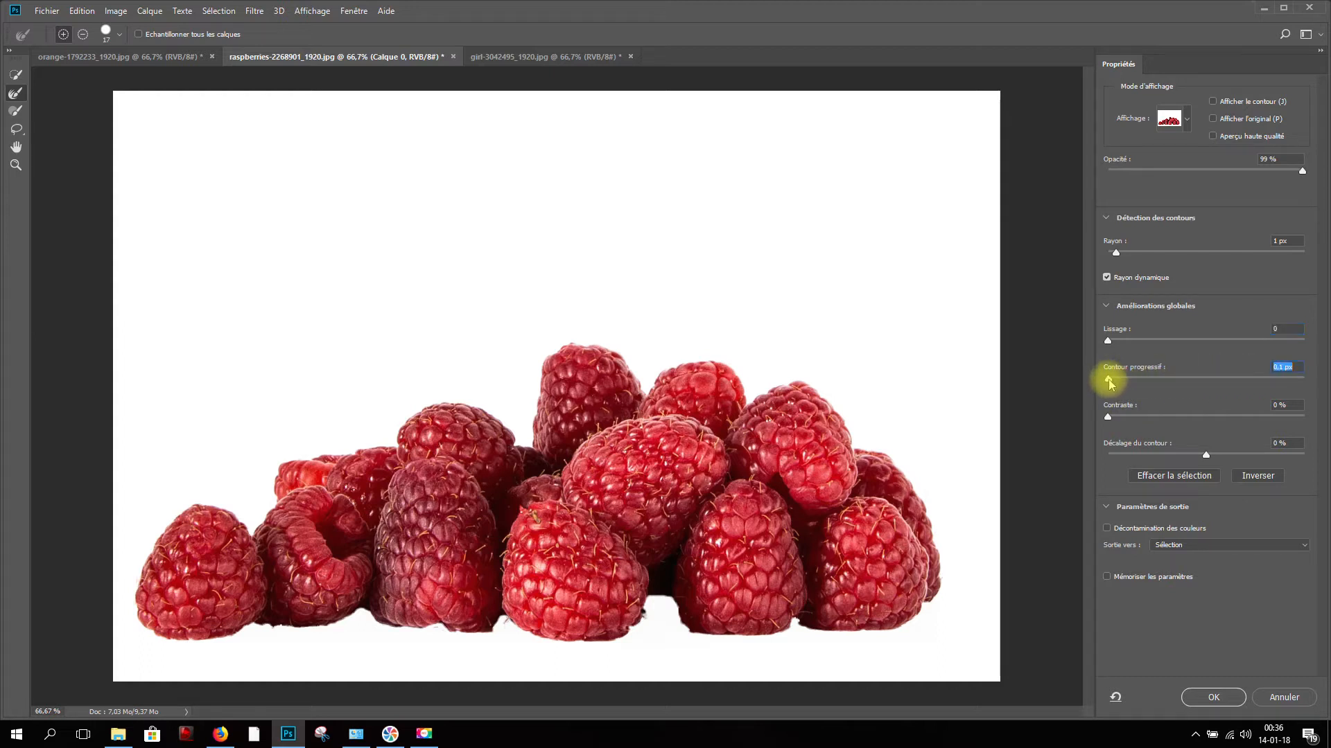
drag(1109, 382, 1113, 382)
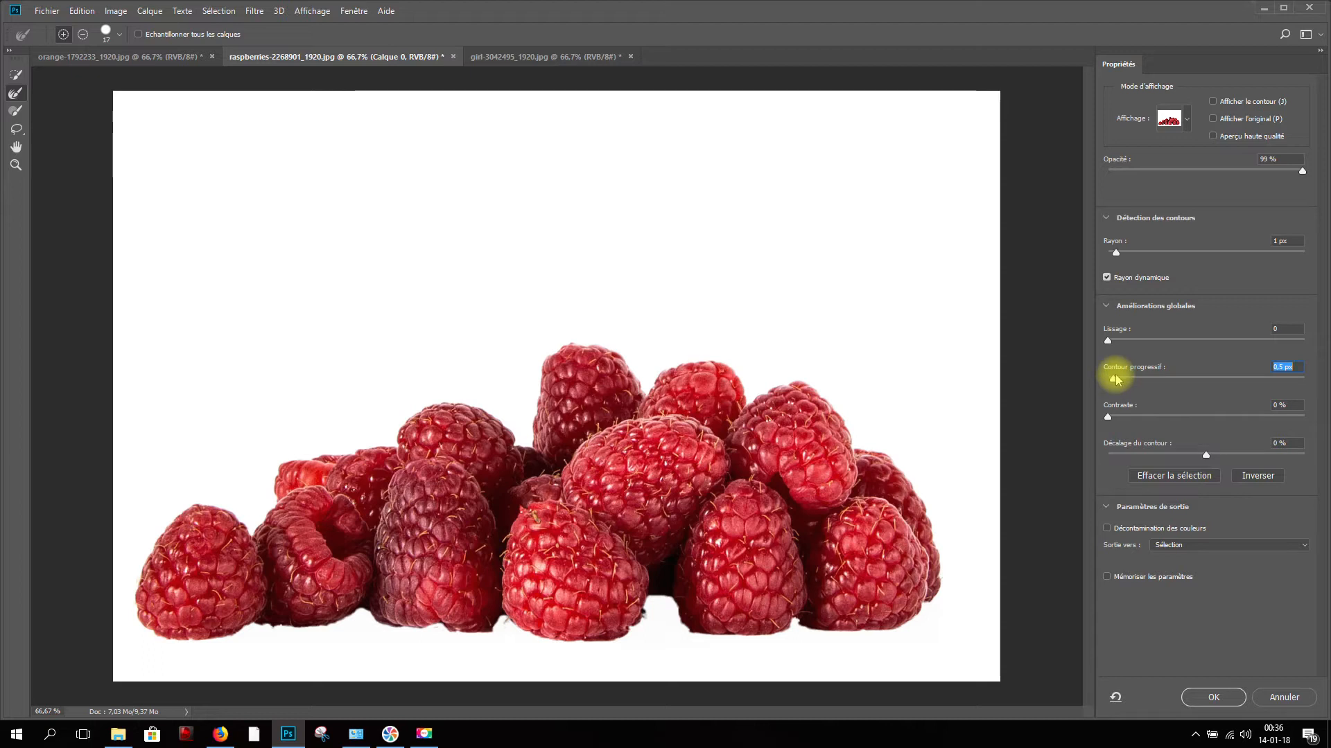
drag(1115, 380, 1223, 378)
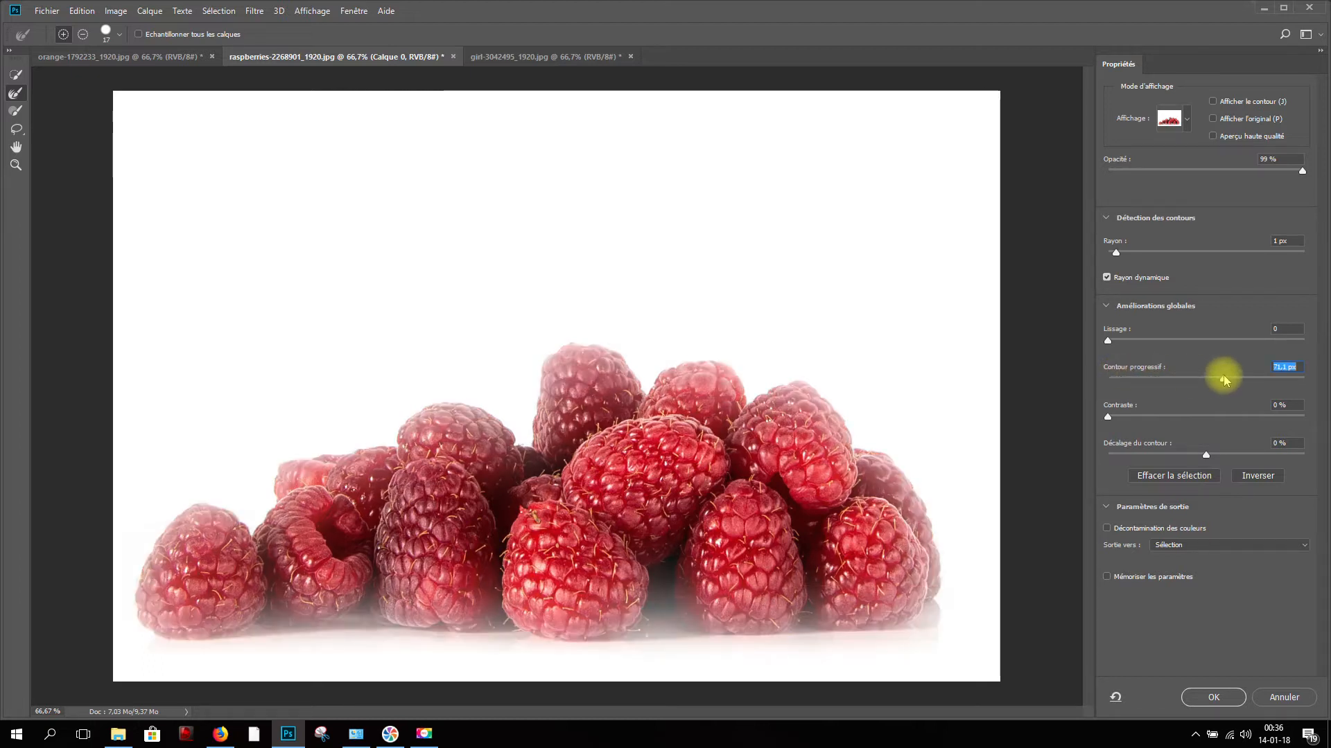
drag(1224, 378, 1112, 380)
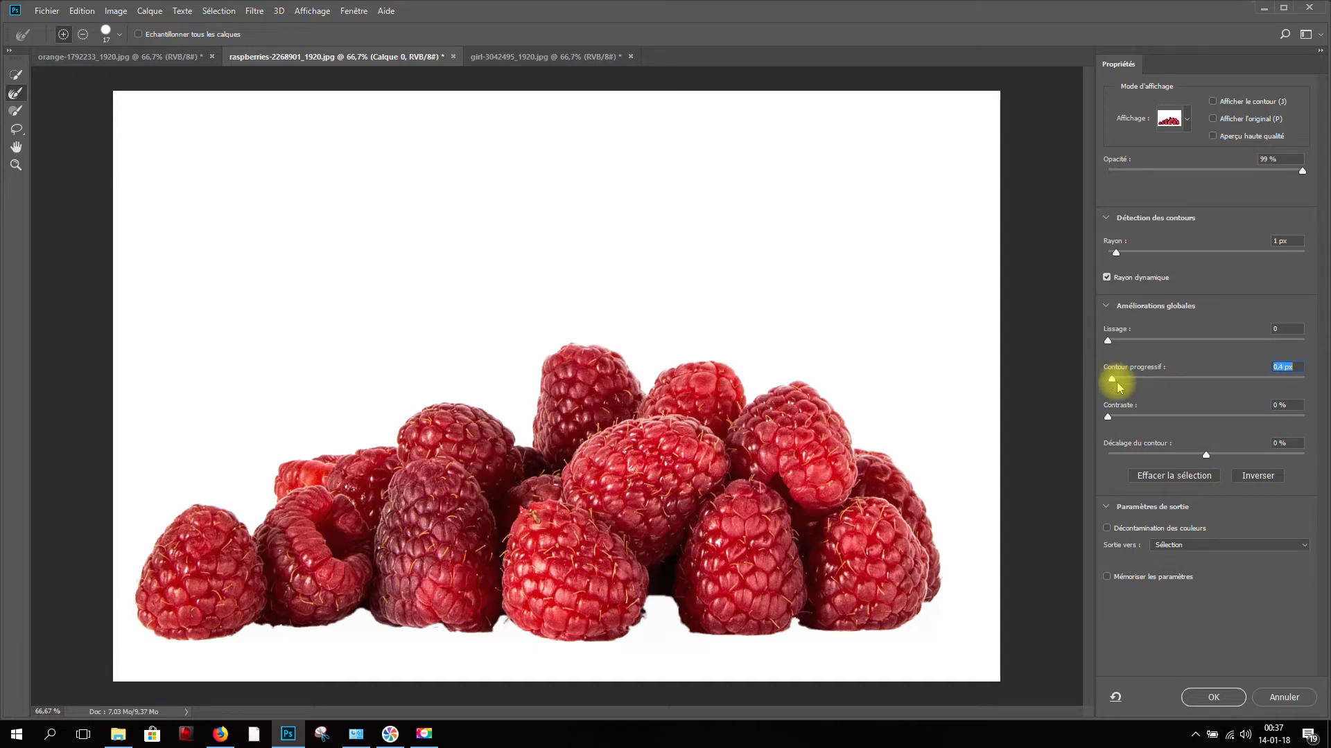
- Try Contraste at 95 % and reset it to 0 %, and test Décalage du contour at +70 % and -30 %
drag(1108, 419, 1296, 420)
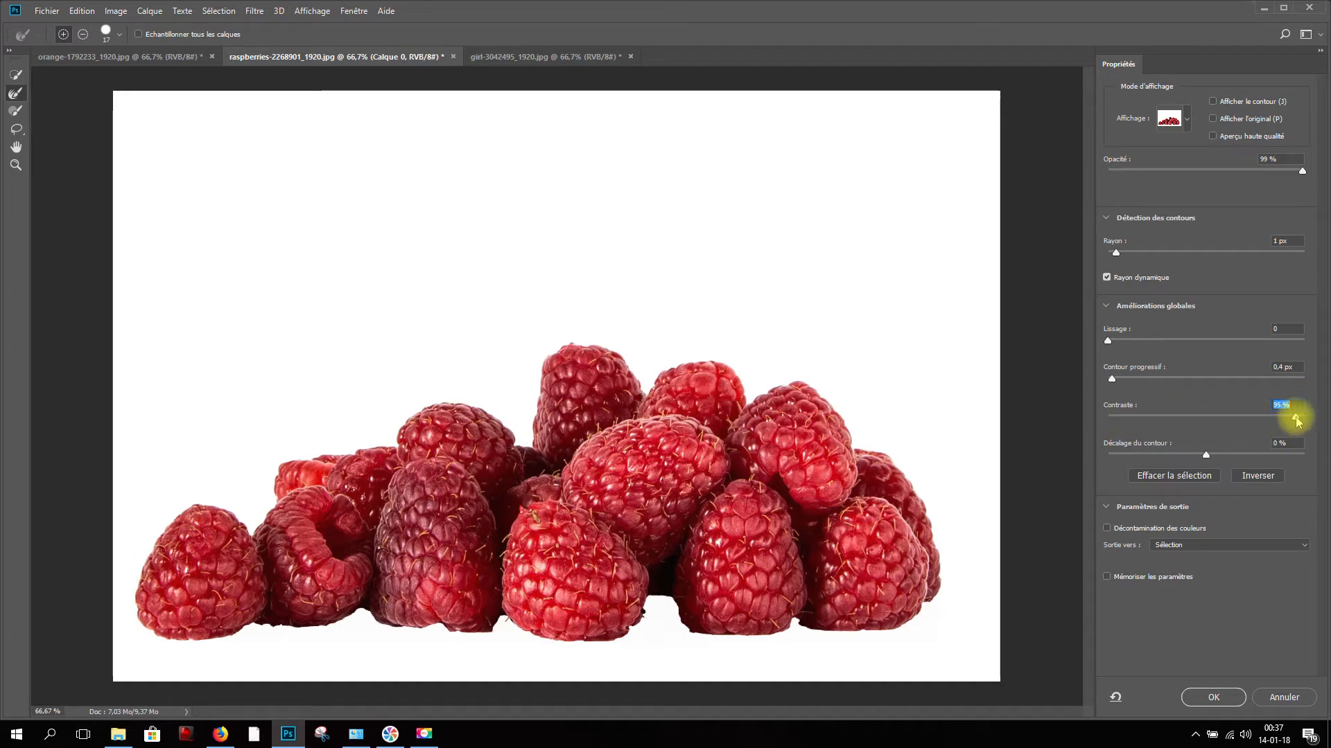
drag(1296, 420, 1104, 418)
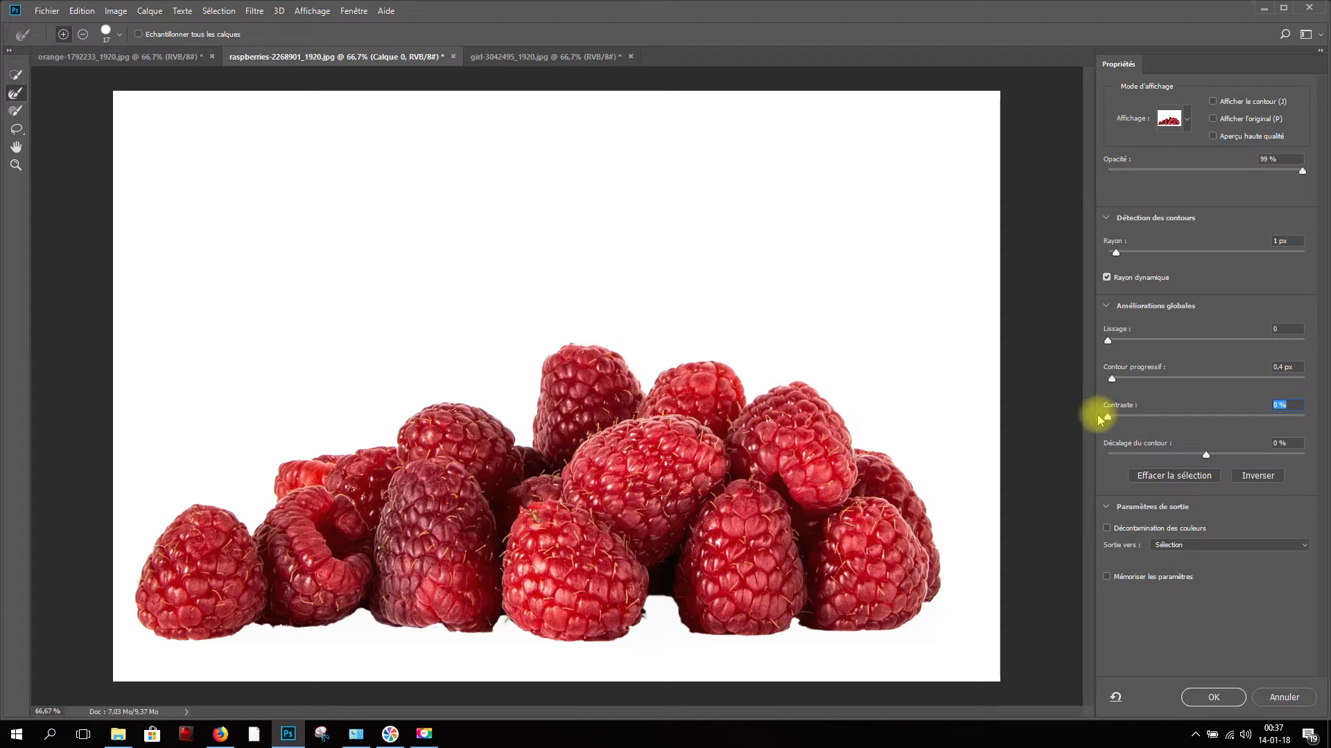
drag(1213, 459, 1277, 459)
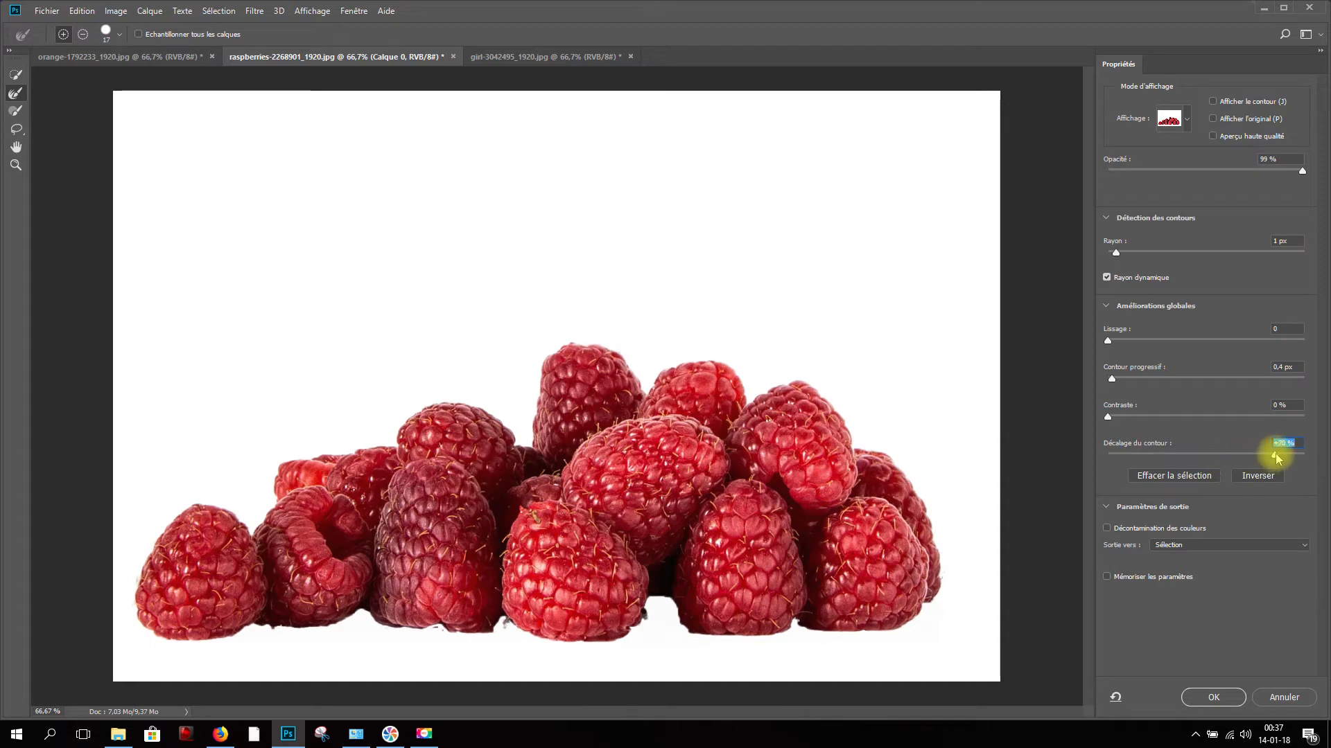
drag(1277, 458, 1176, 452)
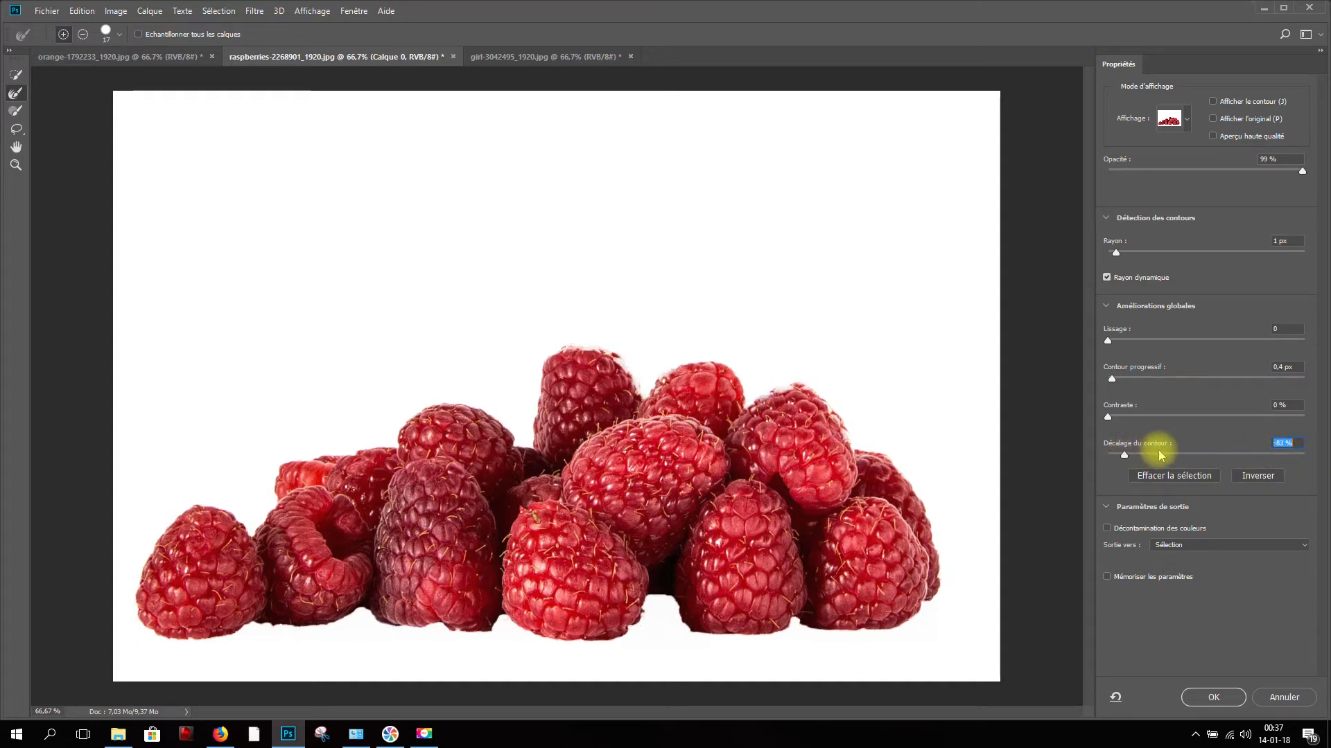
- Preview the raspberry selection with the Sur noir view and set Décalage du contour to +36 %
click(1187, 120)
click(1121, 237)
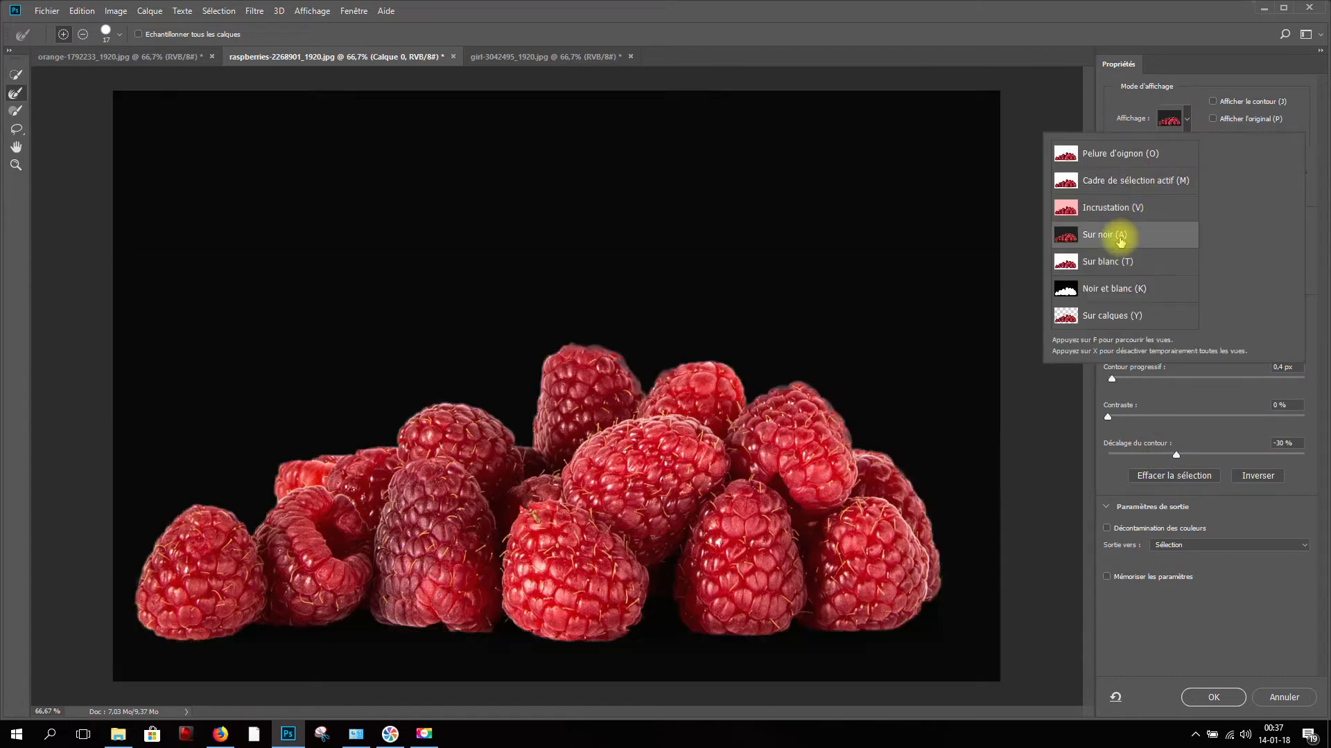
mouse_move(1179, 455)
mouse_down()
mouse_move(1291, 462)
mouse_move(1192, 457)
mouse_up()
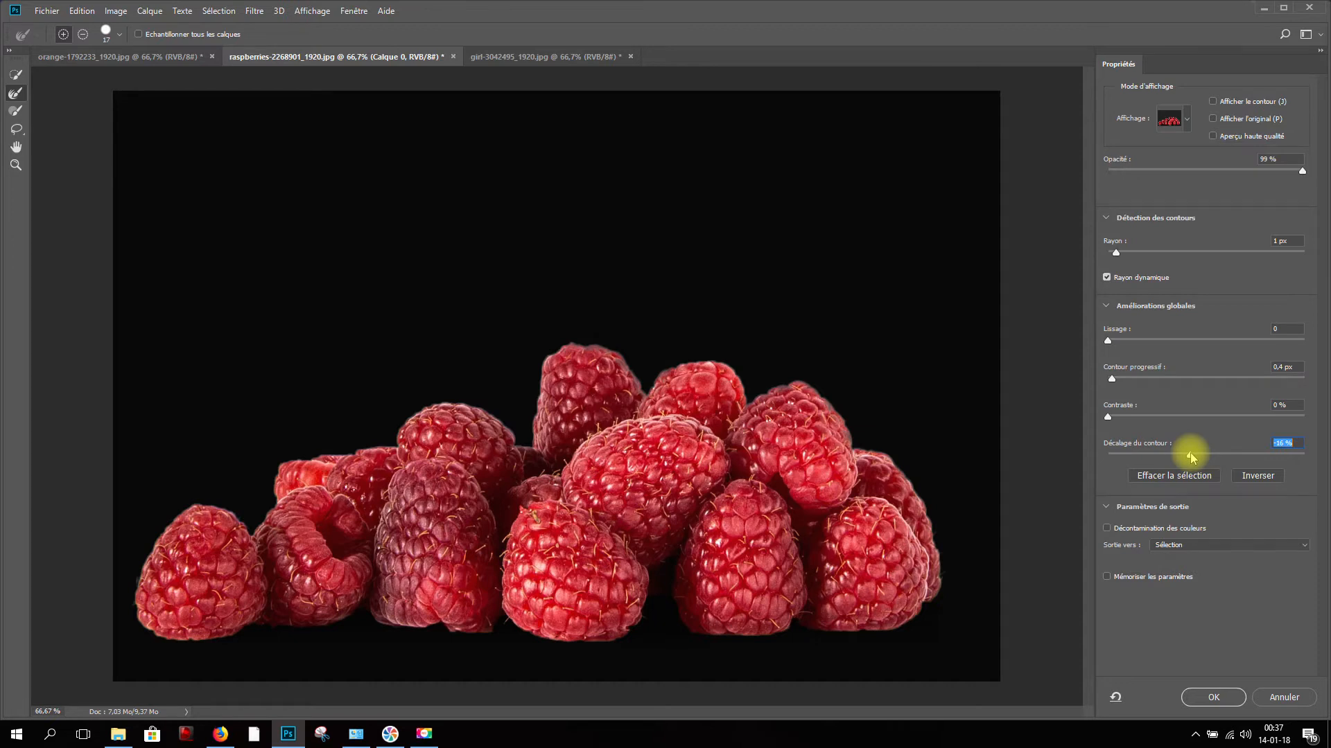
mouse_move(1191, 458)
mouse_down()
mouse_move(1232, 458)
mouse_move(1210, 457)
mouse_up()
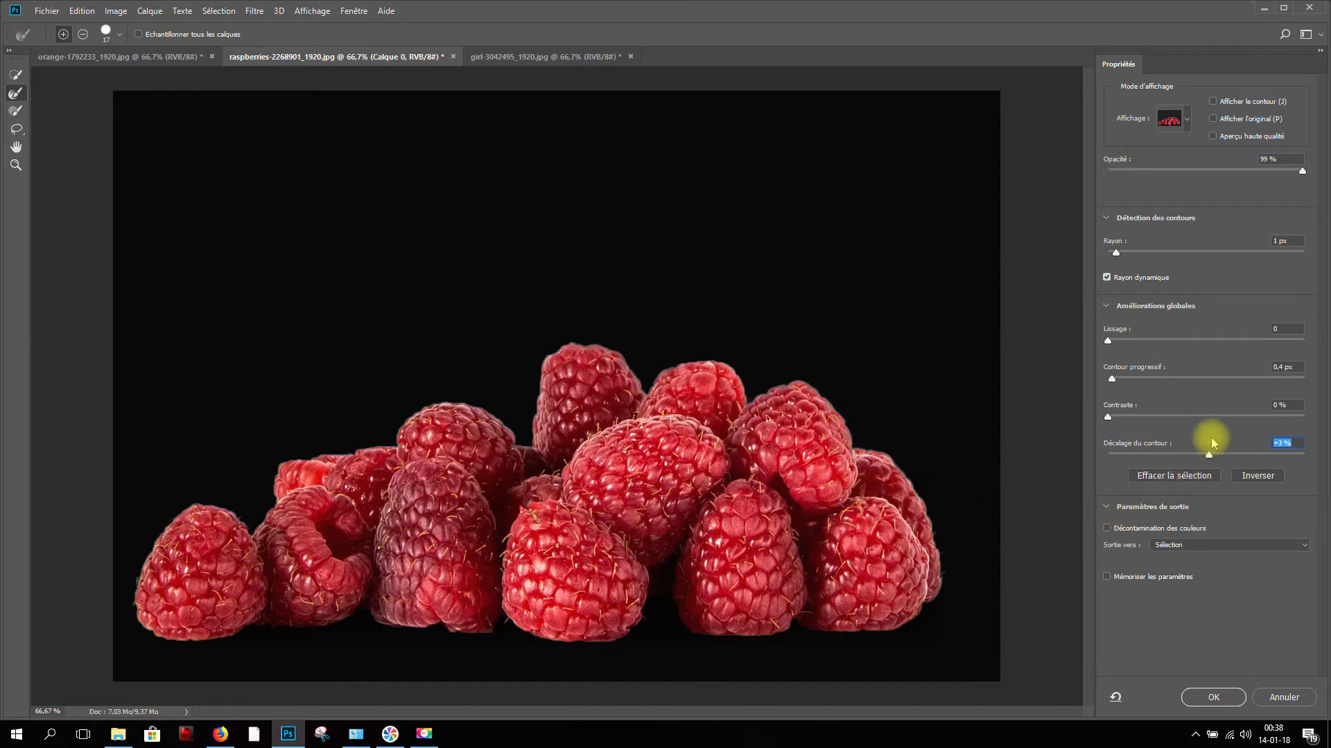
drag(1211, 456, 1239, 457)
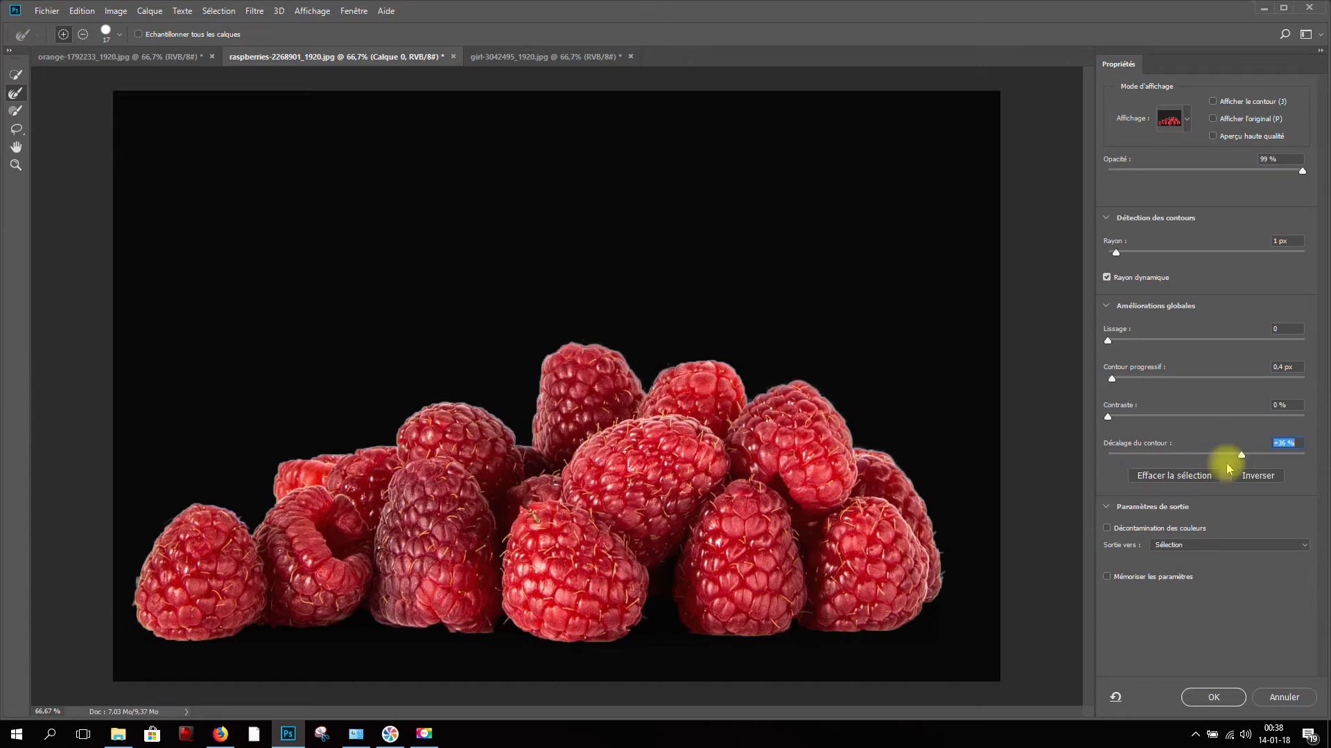
- Toggle Décontamination des couleurs off and on to compare the fringe around the raspberries, leaving it enabled
click(1107, 528)
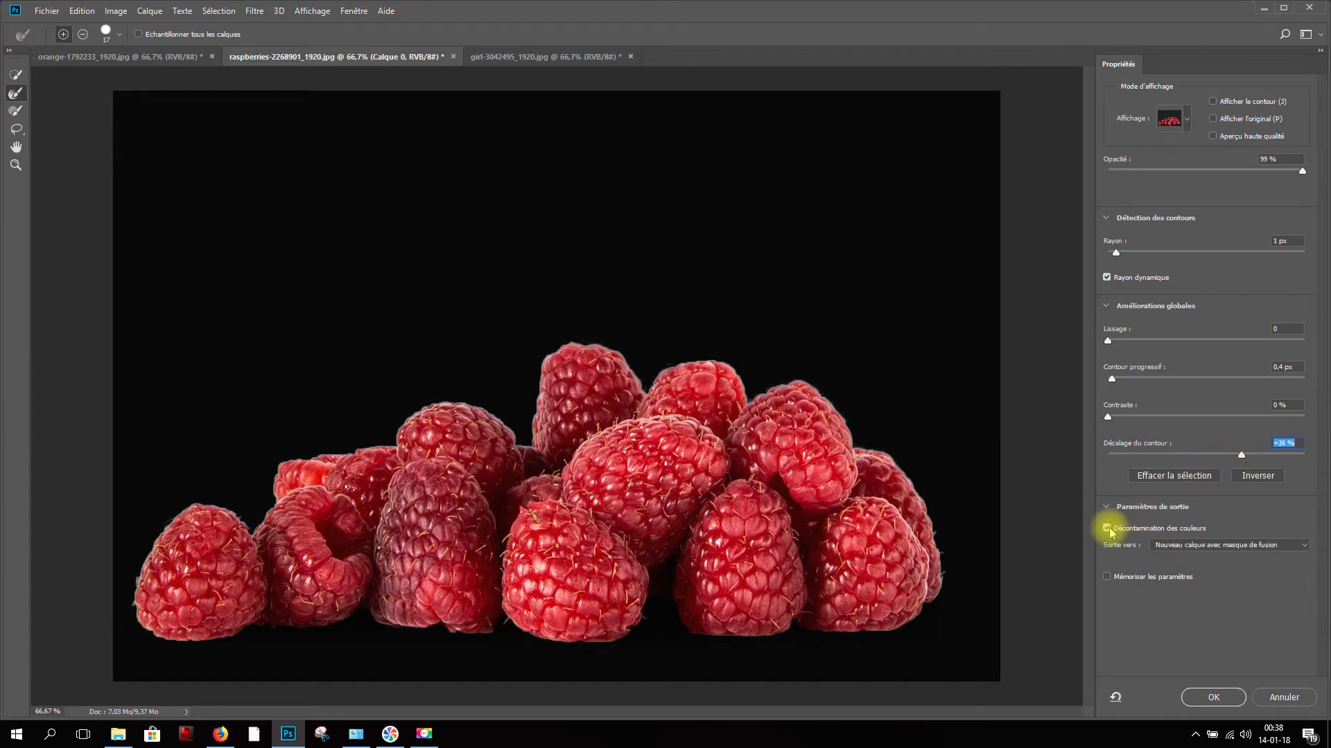
click(1109, 529)
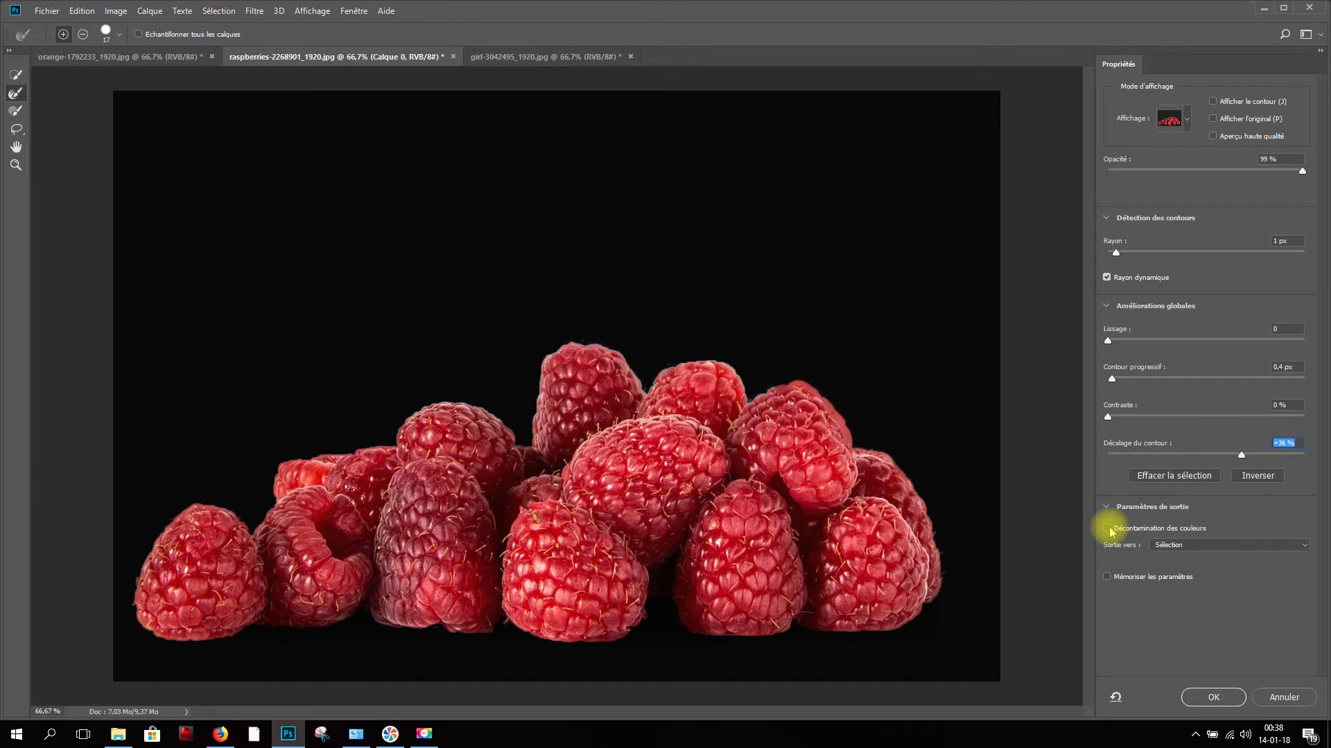
click(1109, 528)
click(1109, 528)
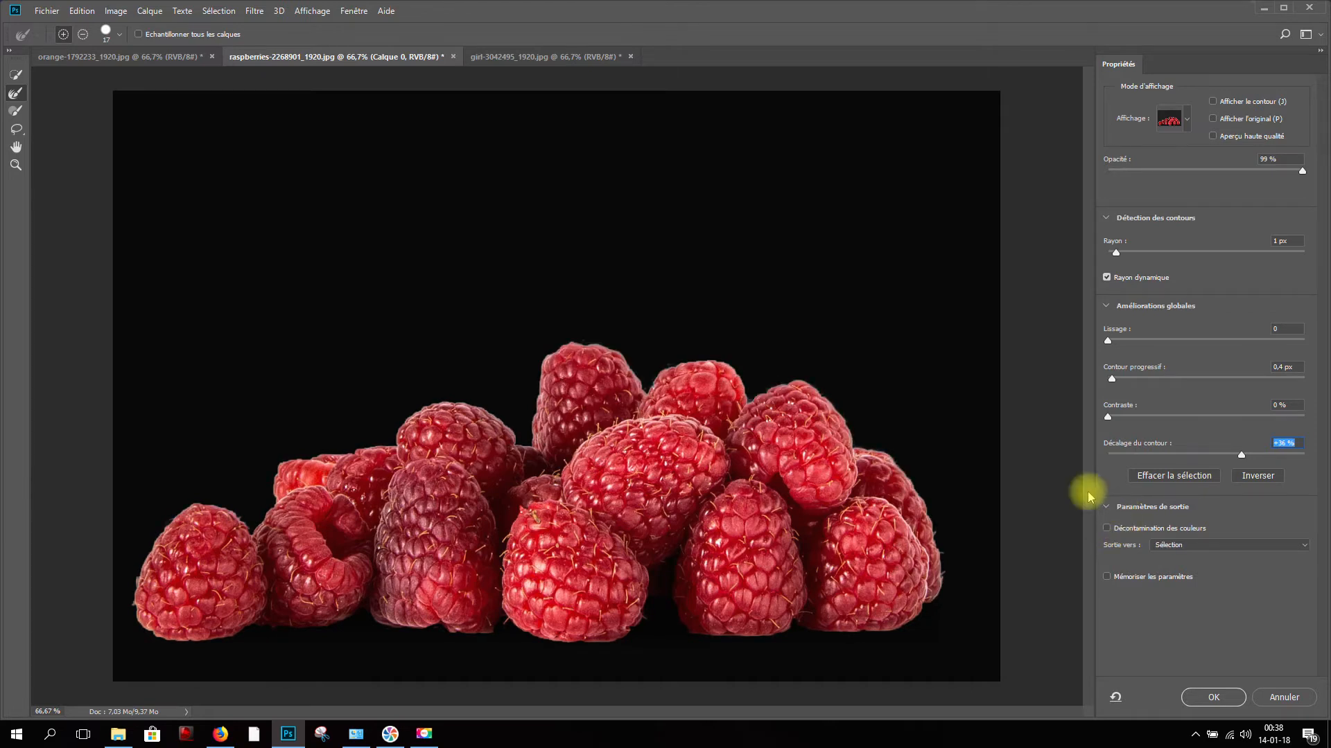
click(1106, 529)
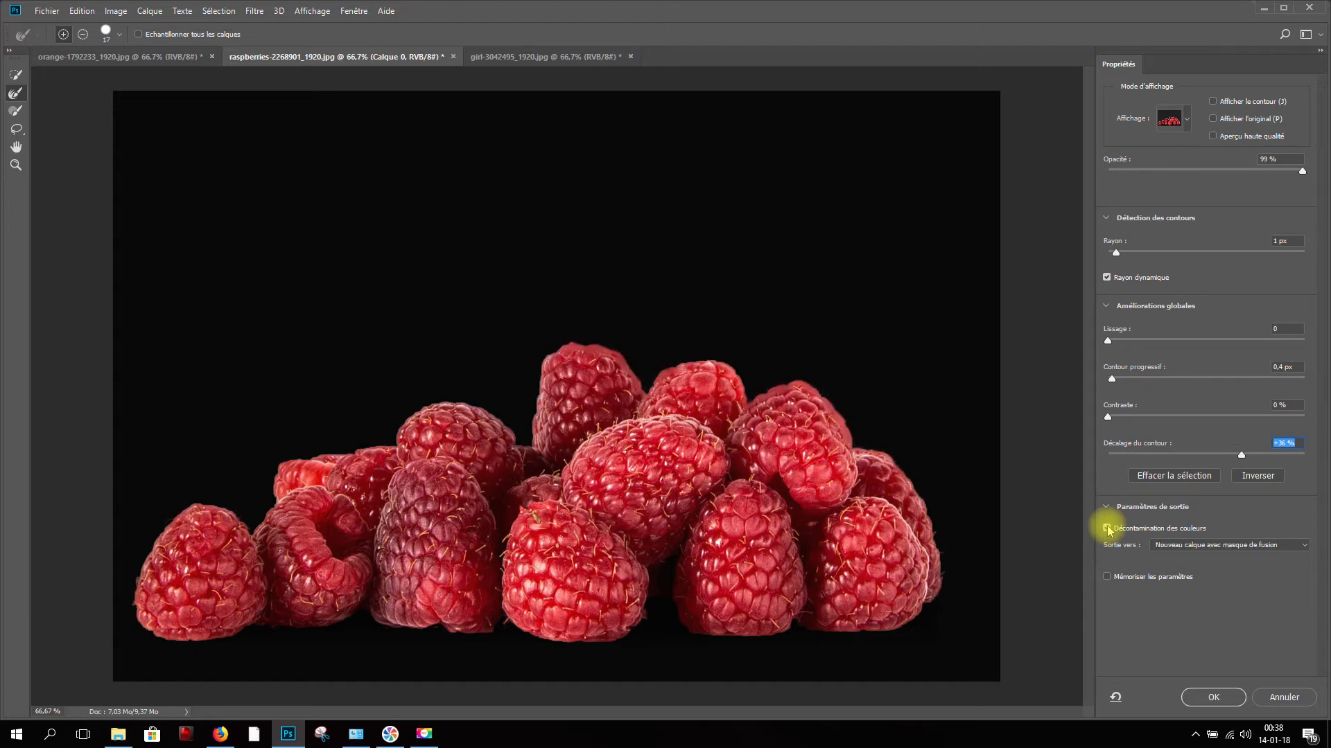
- Set Décalage du contour to +9 % and compare the raspberry edges with Décontamination des couleurs off and on
drag(1241, 457, 1217, 459)
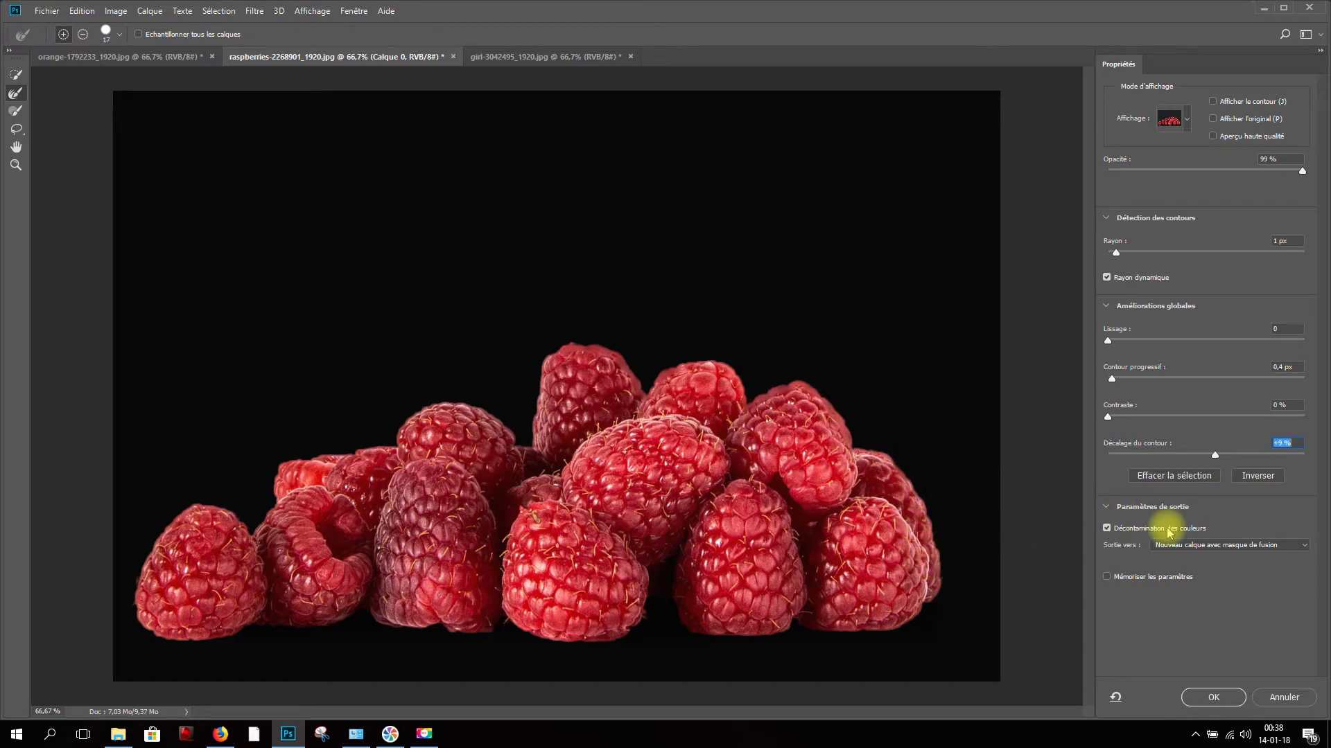
click(1108, 529)
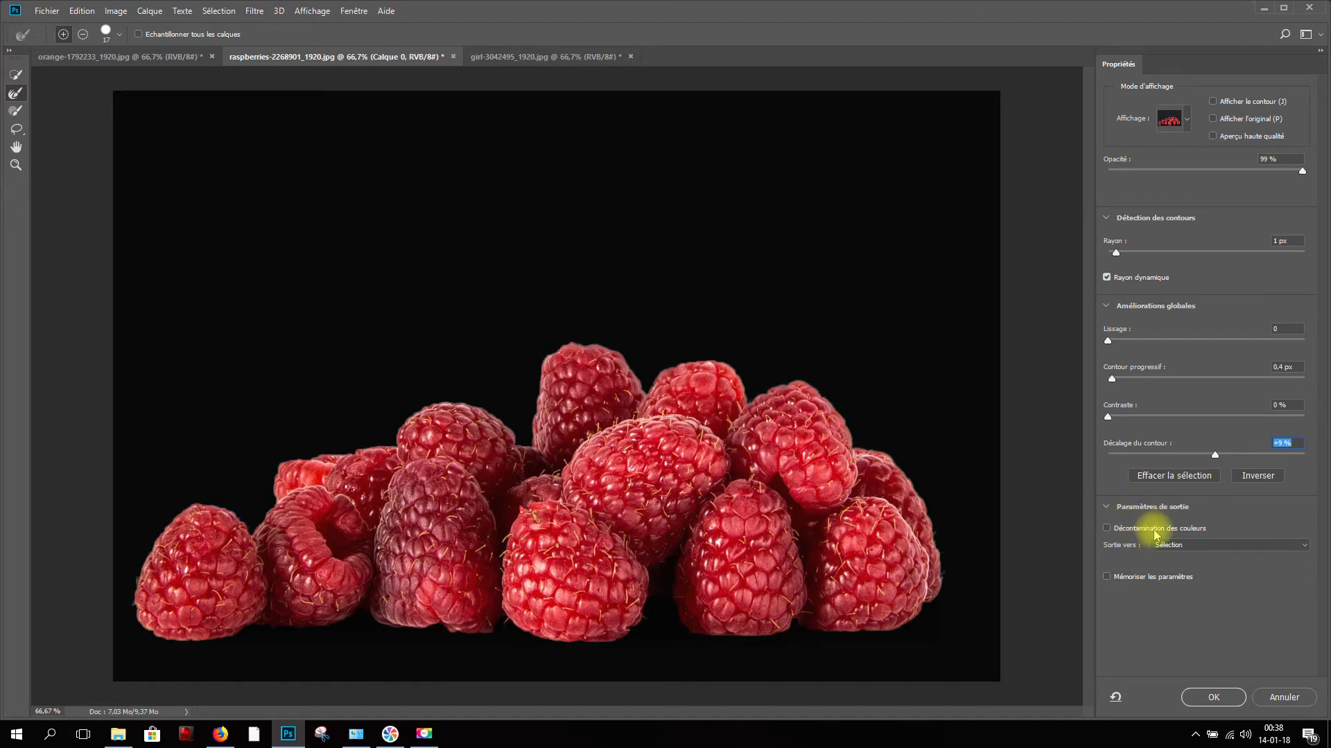
click(1107, 529)
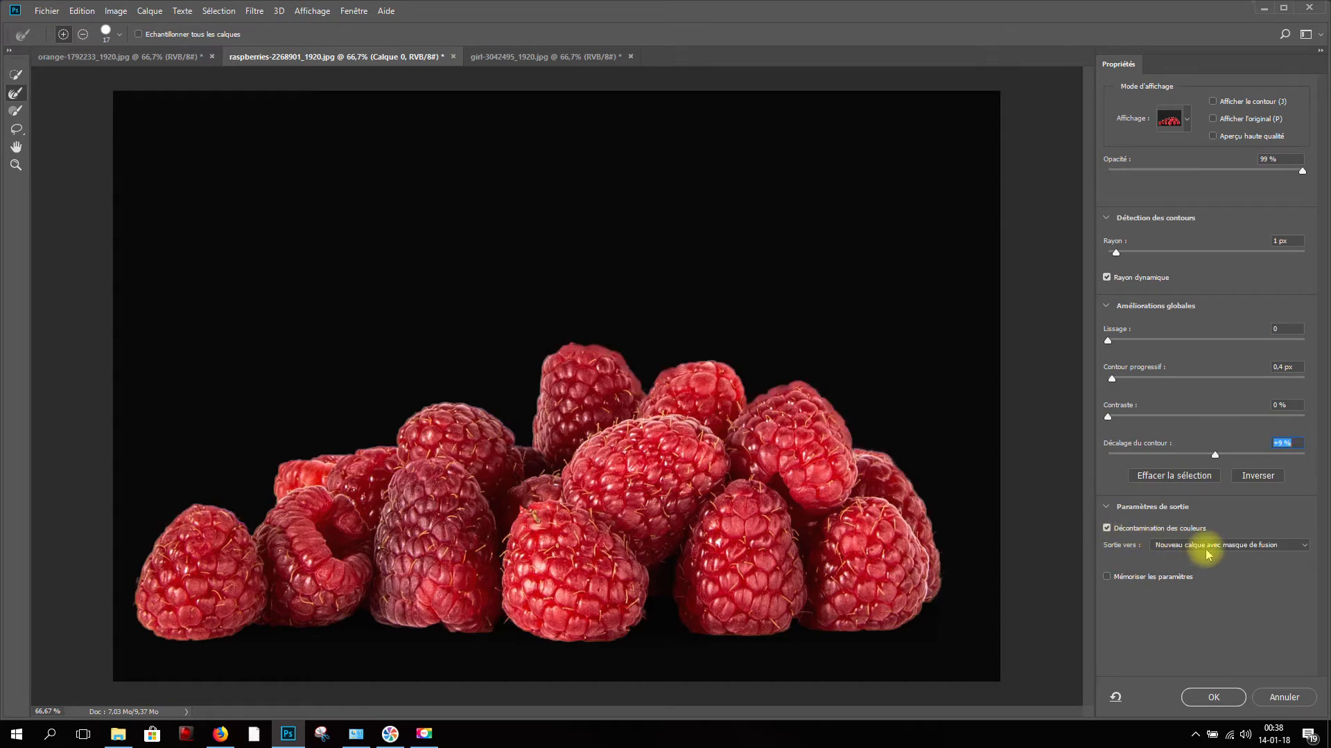
- Disable Décontamination des couleurs, set the output to Nouveau calque avec masque de fusion, and apply the refined selection
click(1298, 548)
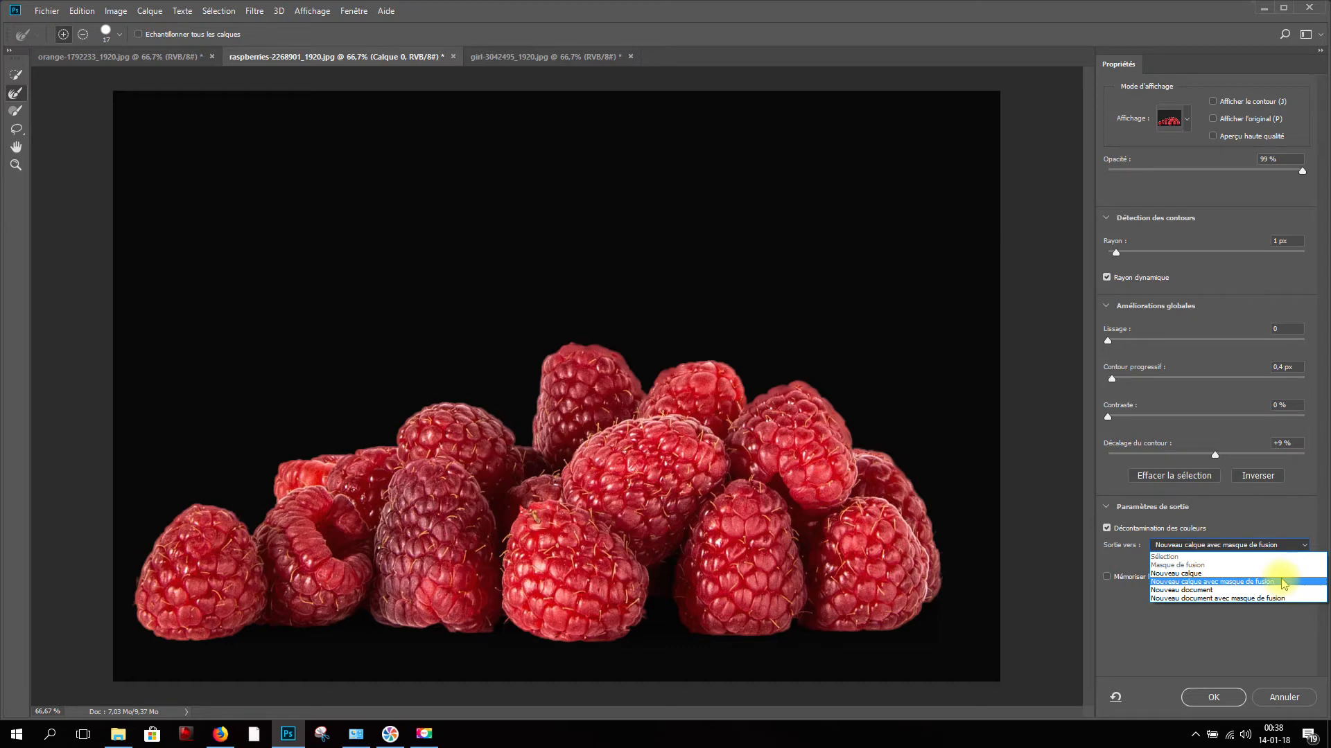
click(1252, 510)
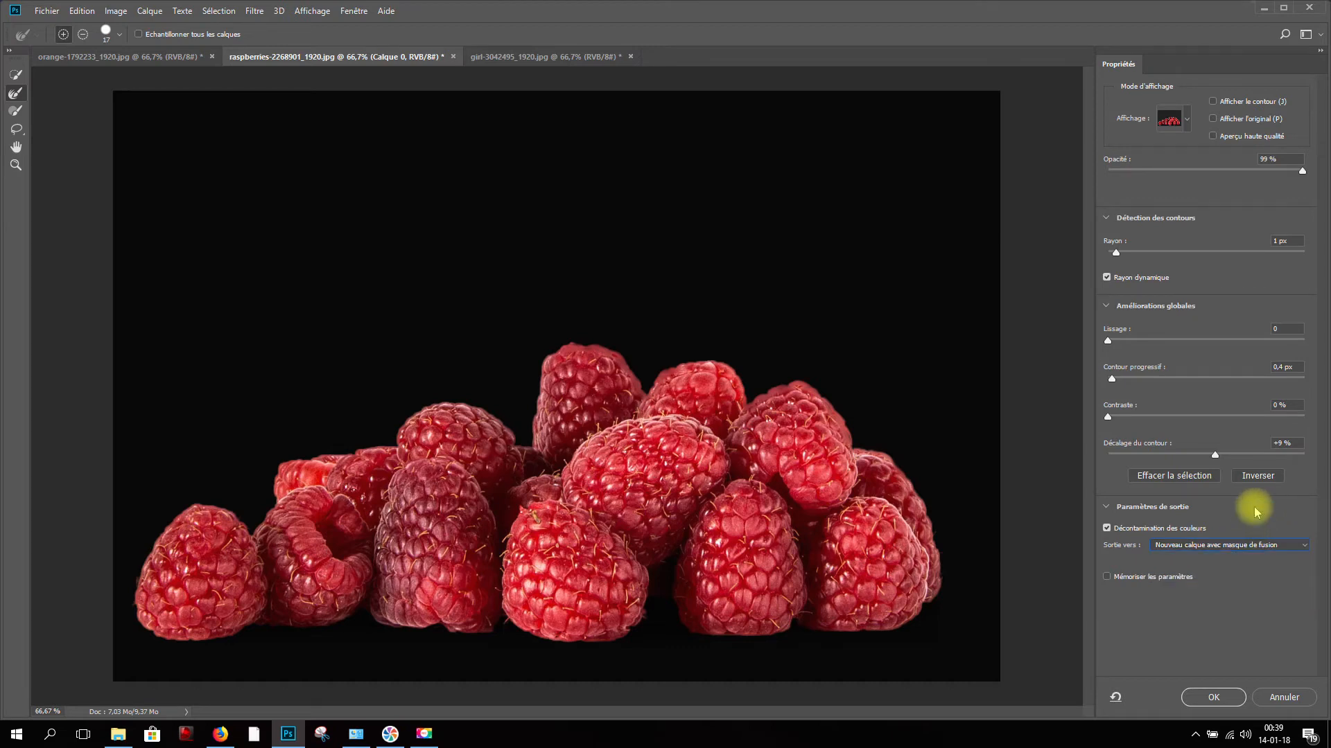
click(1106, 528)
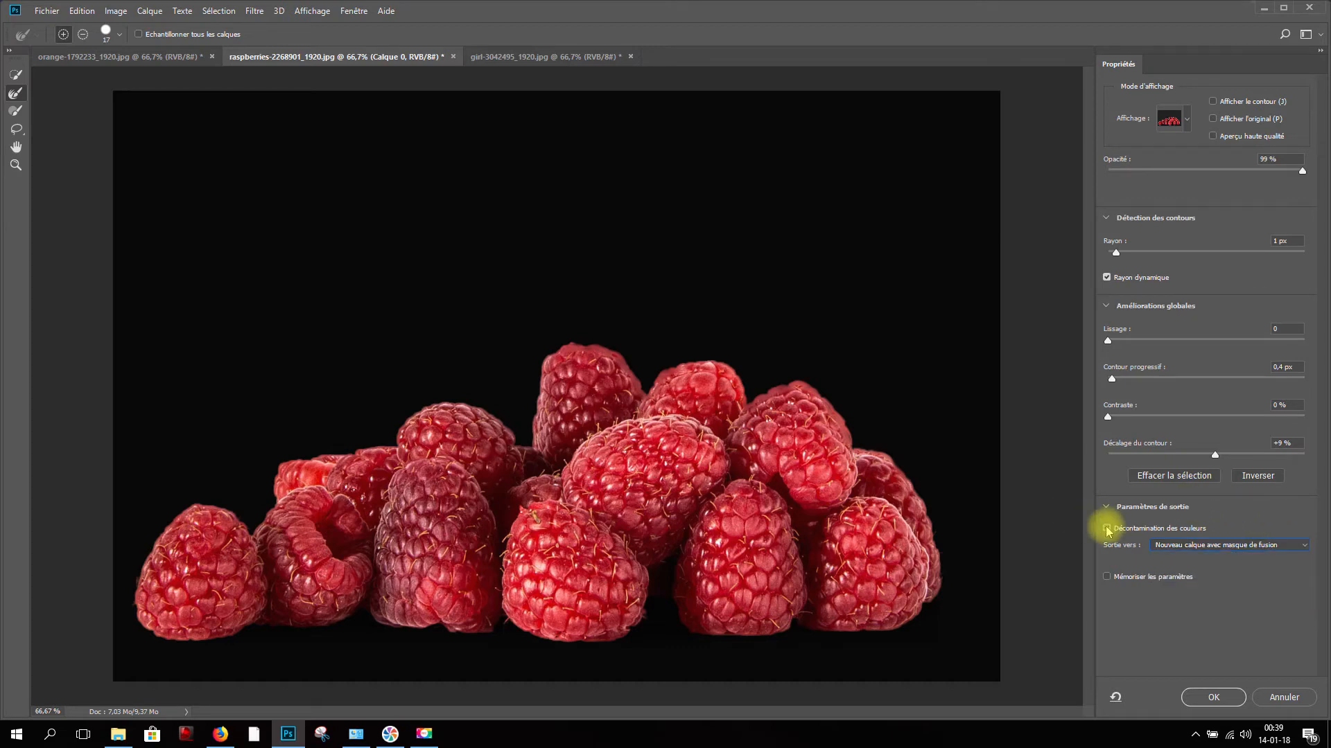
click(1174, 546)
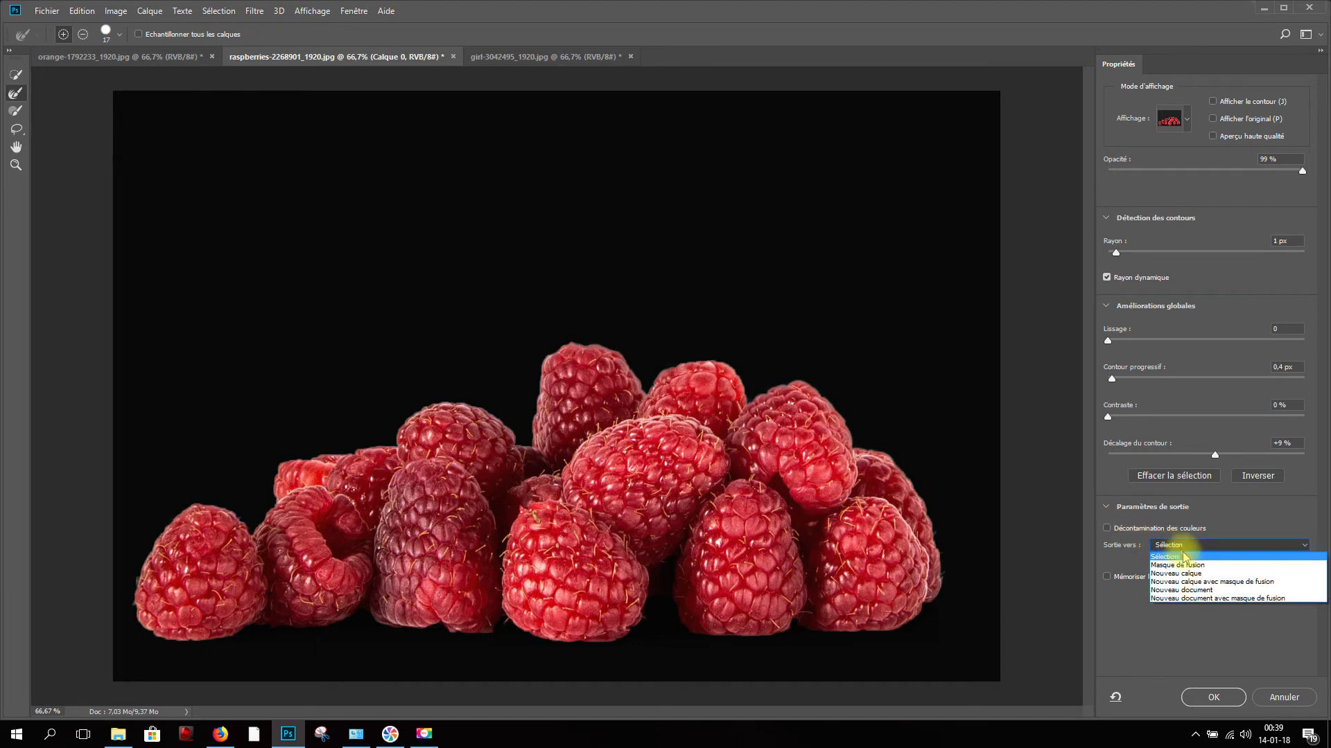
click(1203, 582)
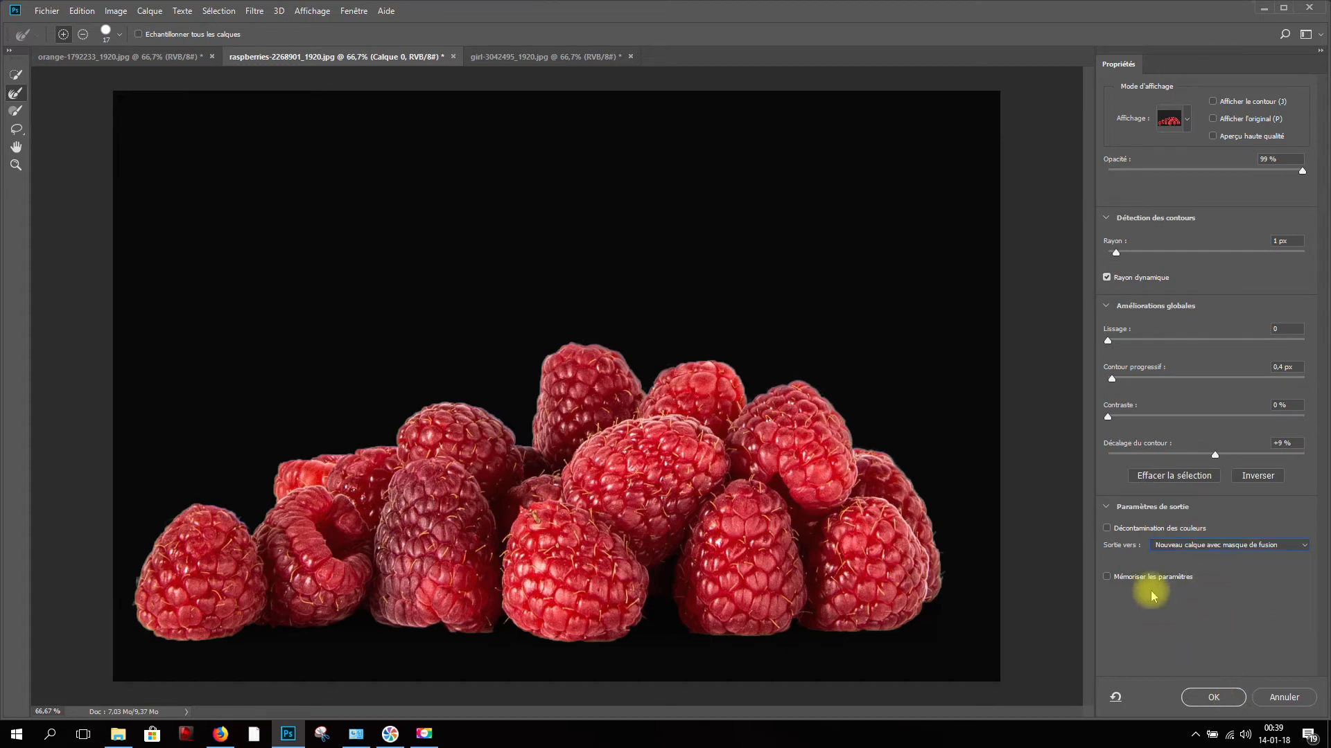
click(1213, 698)
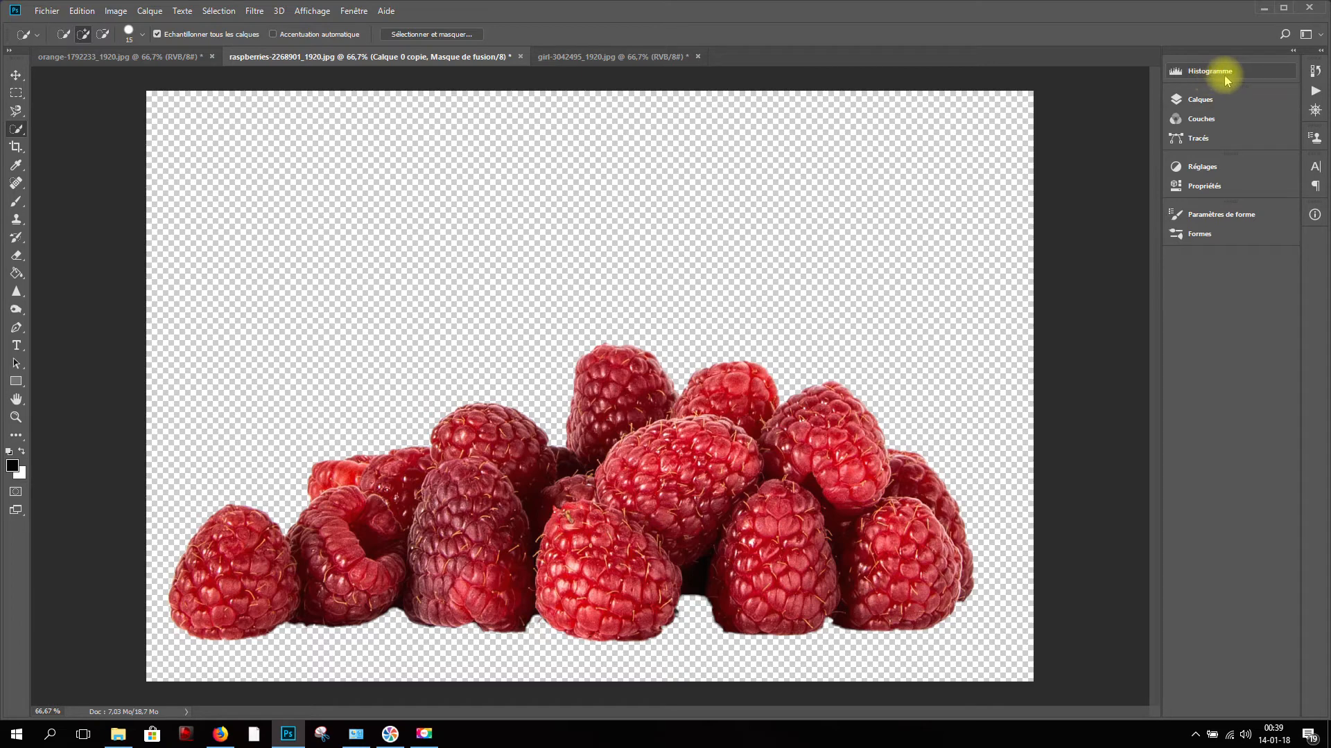
- Toggle the visibility of Calque 0 and Calque 0 copie to compare the original raspberries with the masked copy
click(1198, 101)
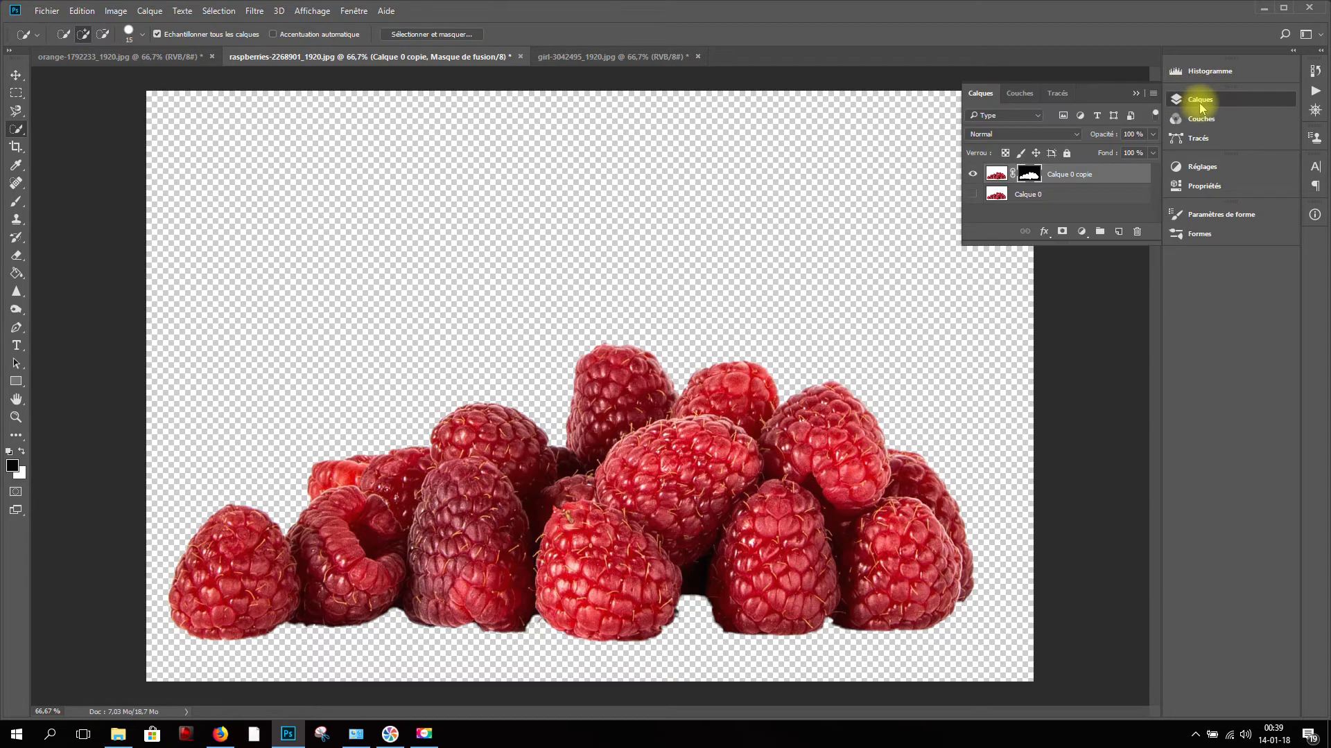
click(972, 194)
click(973, 175)
click(974, 194)
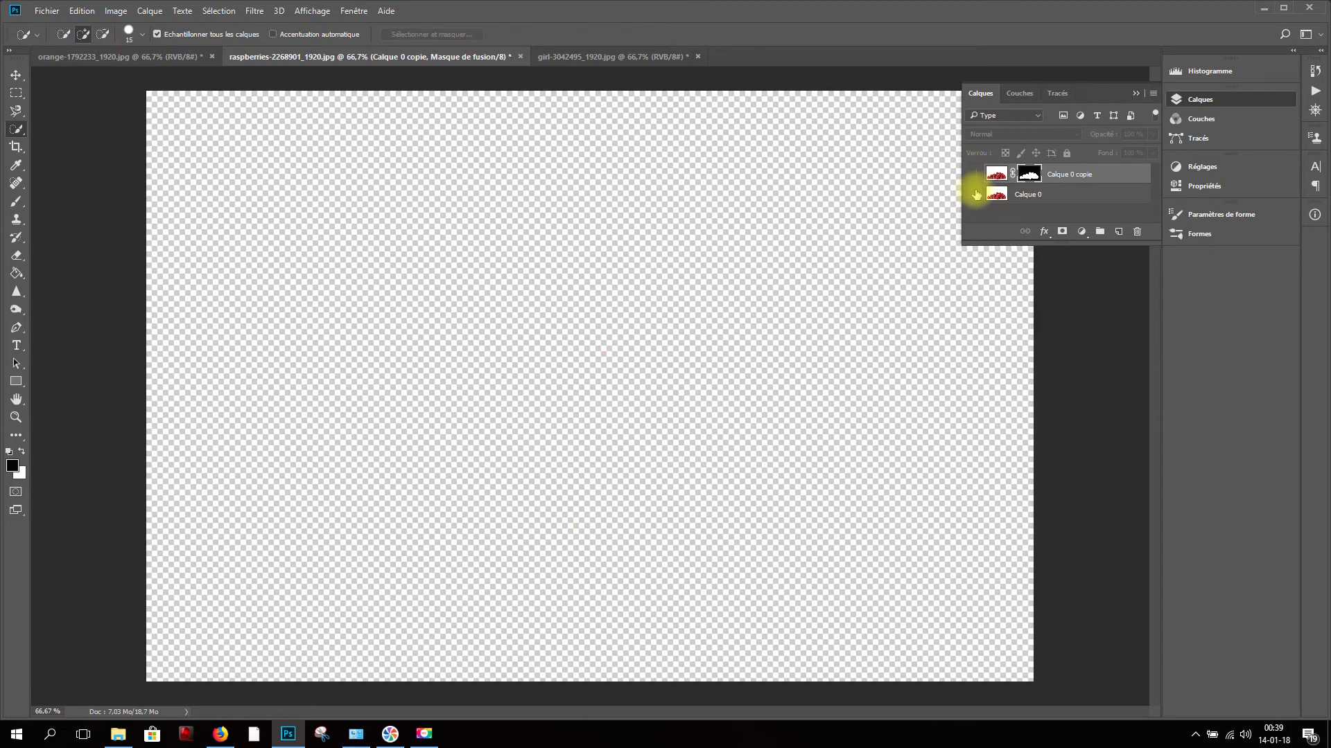
click(974, 174)
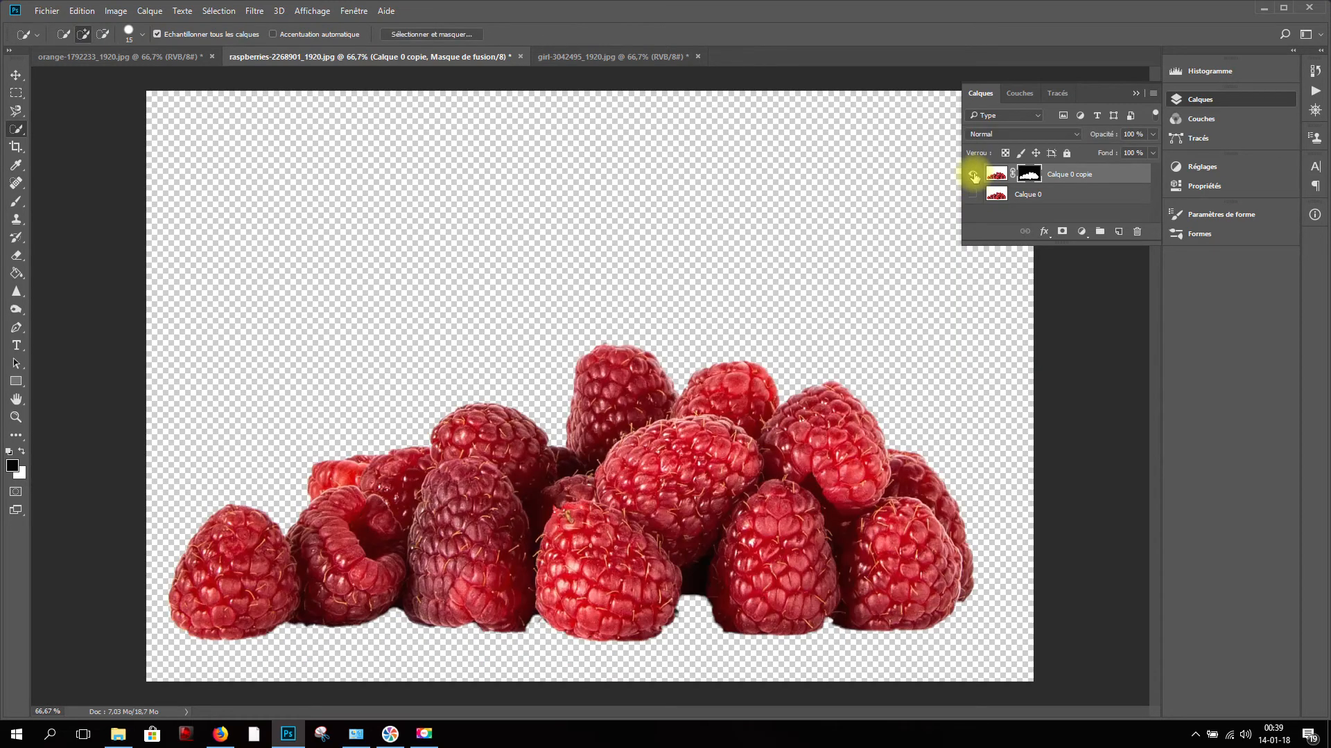
- Load the Calque 0 copie layer mask as a selection, check the mask's properties, and deselect
ctrl+click(1031, 181)
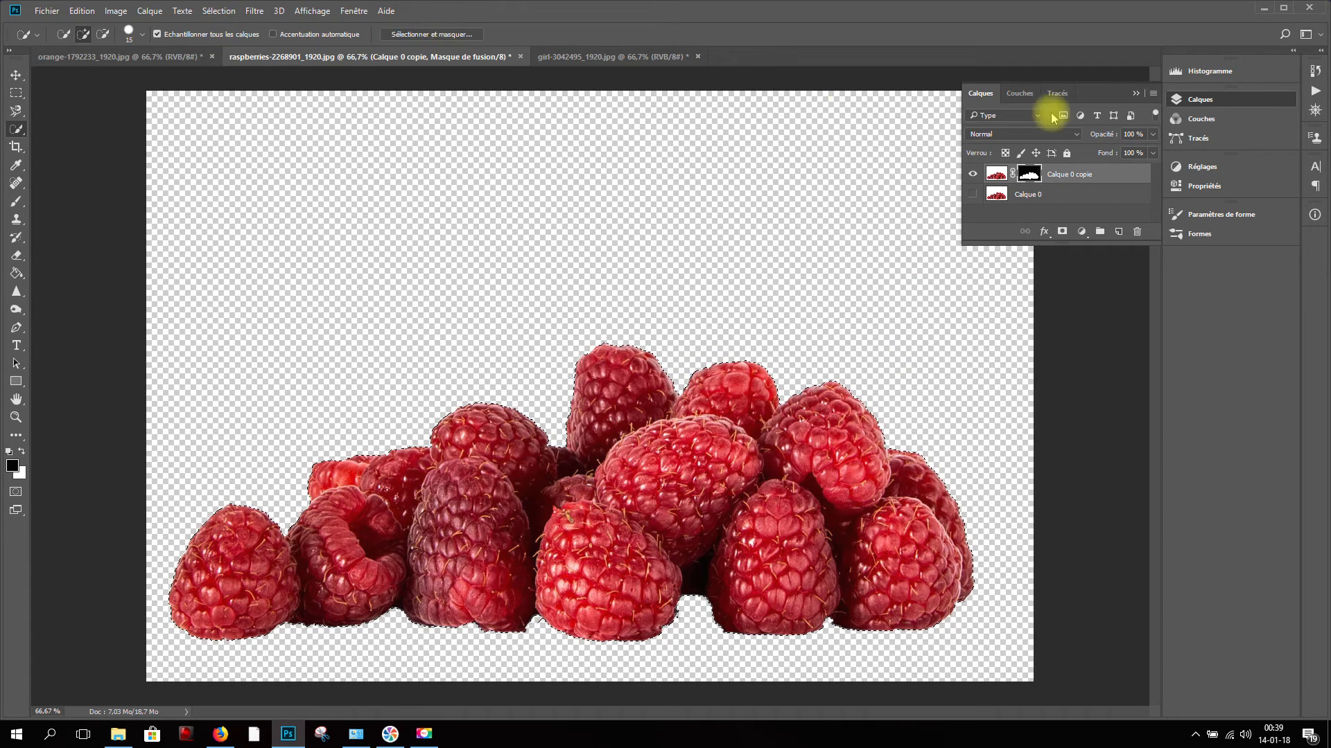
double_click(1031, 175)
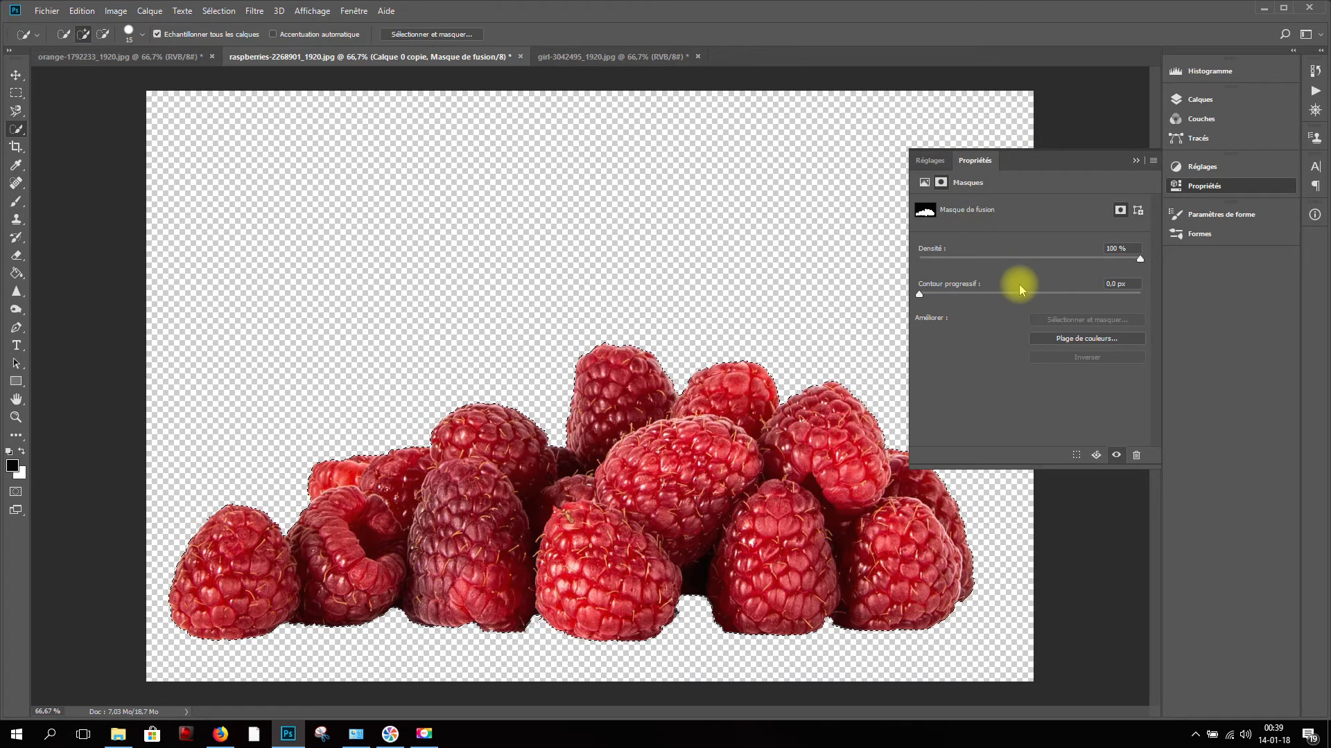
click(1135, 161)
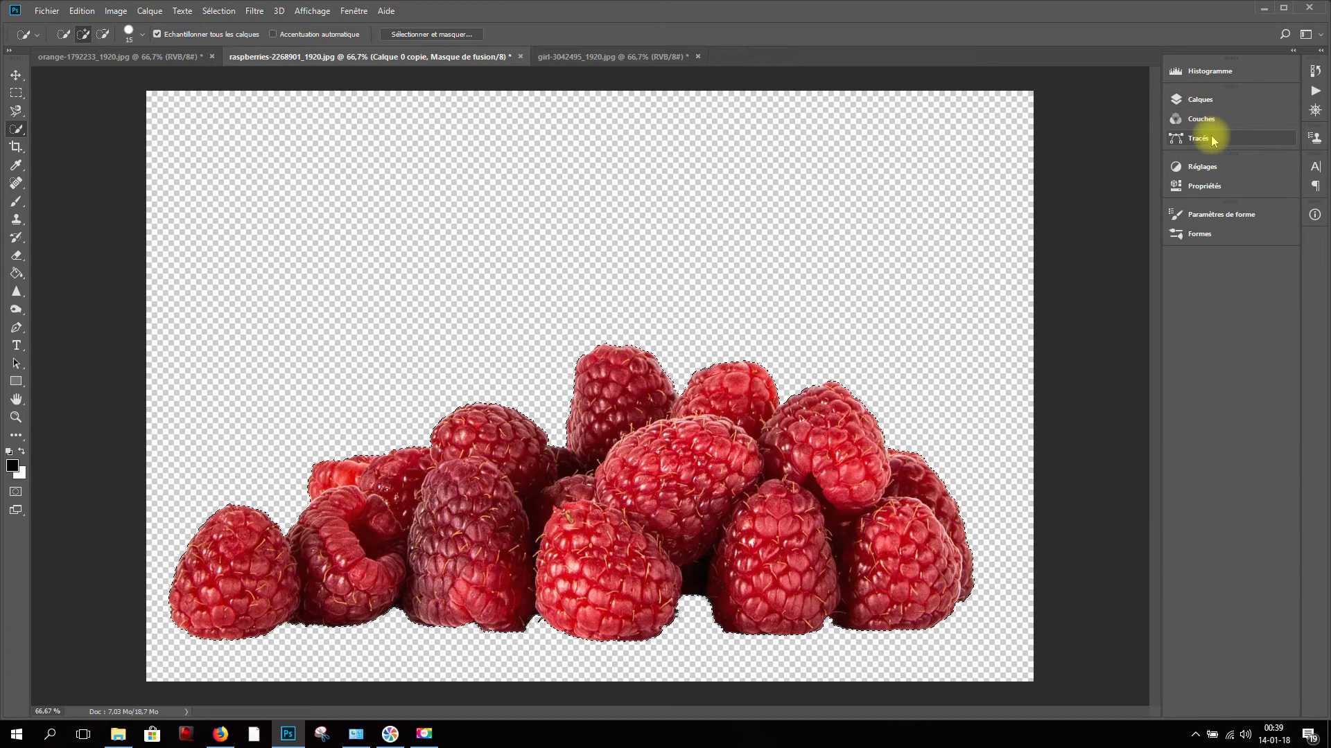
key(ctrl+d)
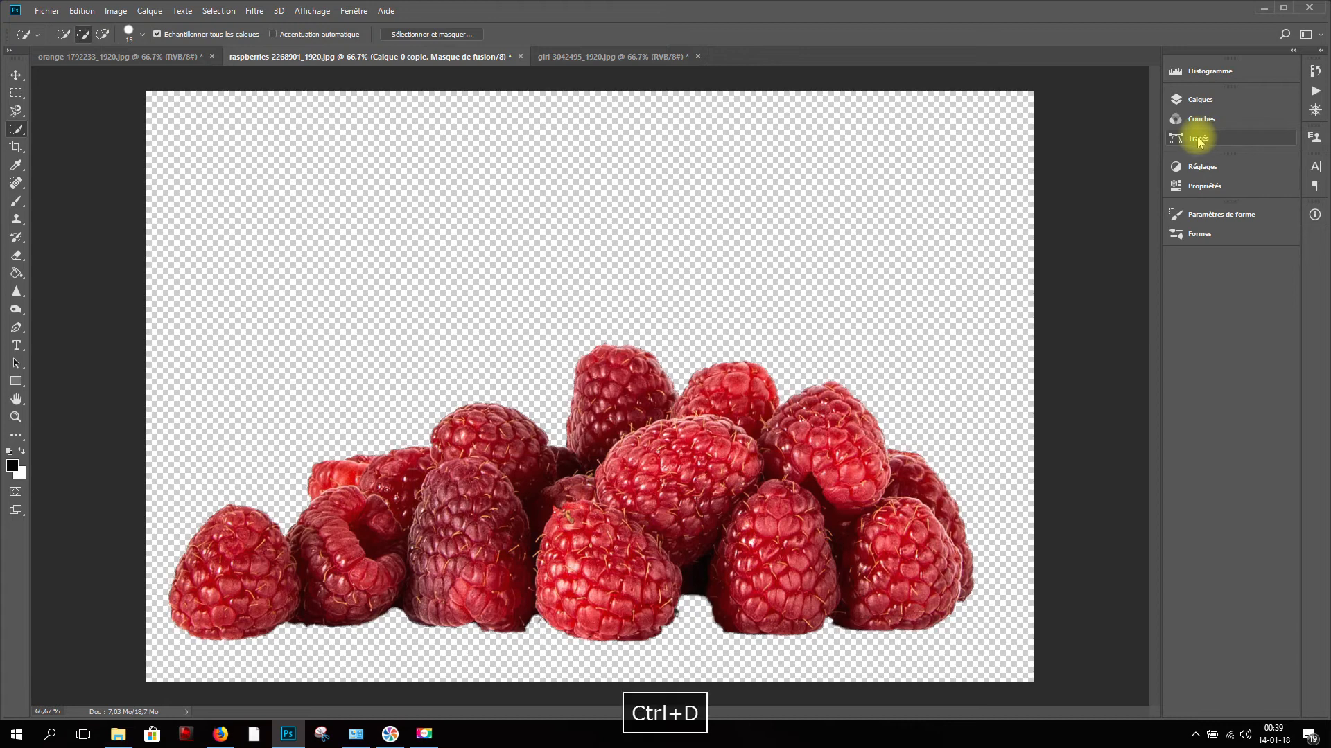
- Examine the mask refinement options in the properties of the Calque 0 copie layer mask
click(1200, 99)
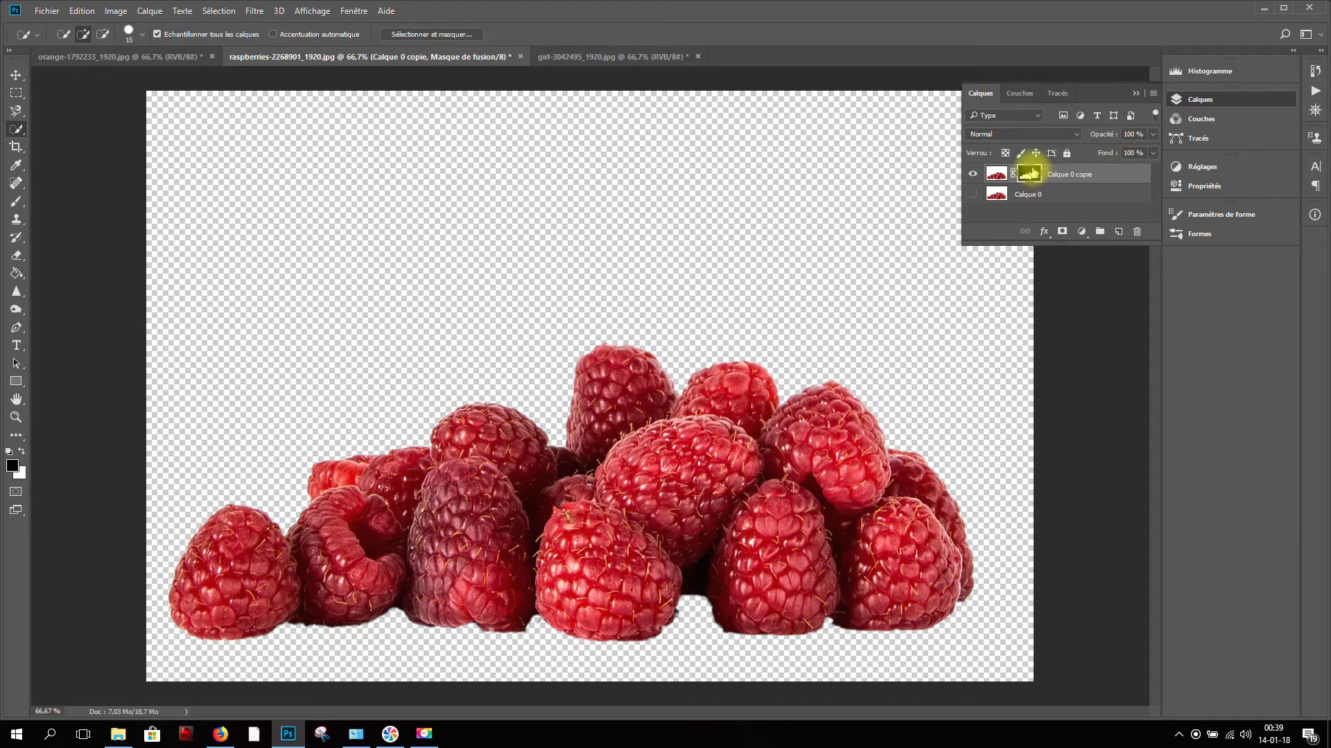
double_click(1030, 173)
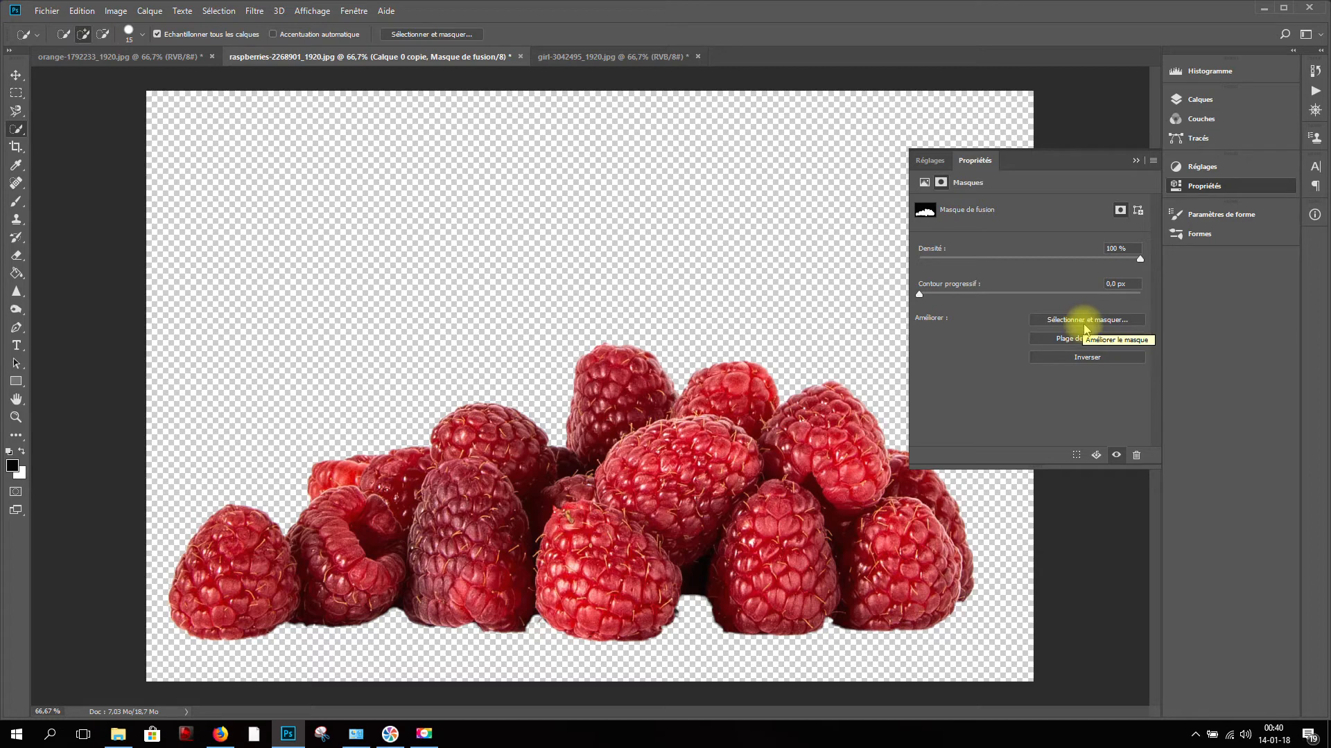
click(1137, 163)
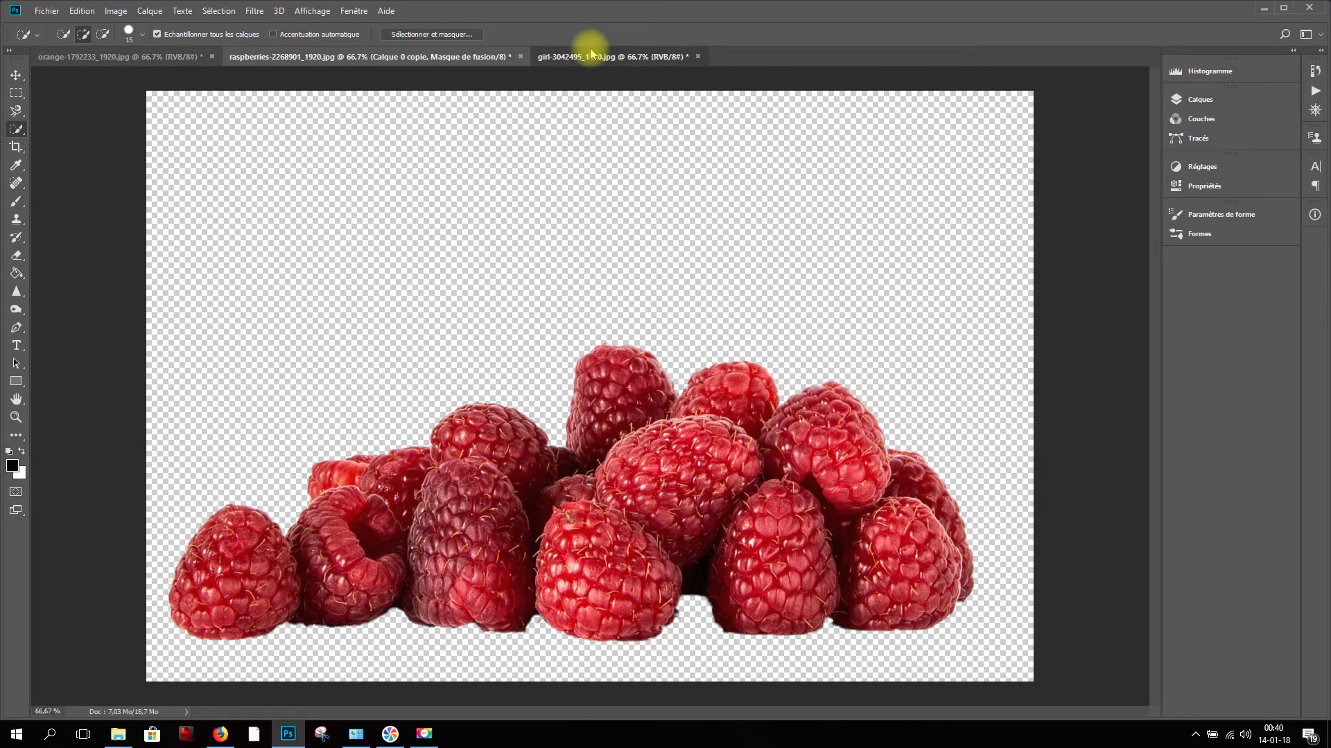
- Switch to girl-3042495_1920.jpg, open its selection in Select and Mask, and preview it with the Sur blanc view
click(595, 56)
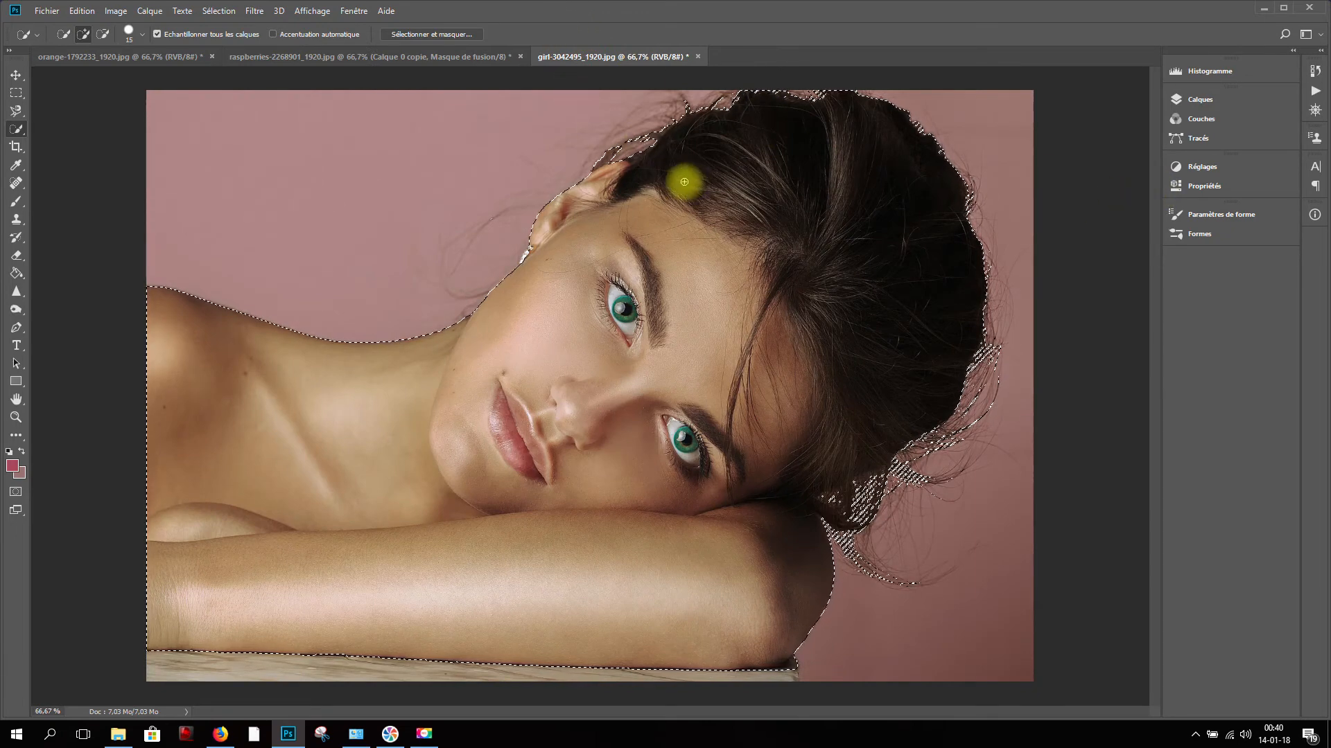
click(439, 34)
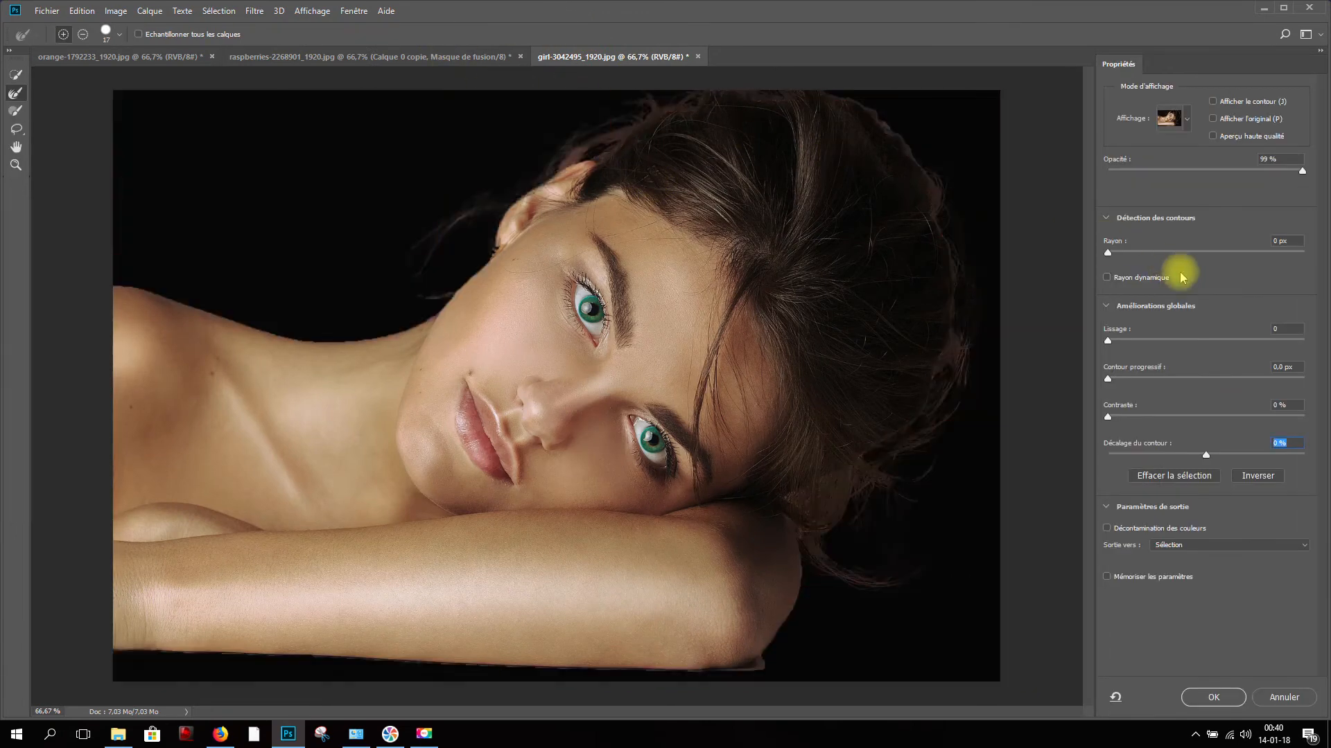
click(1185, 123)
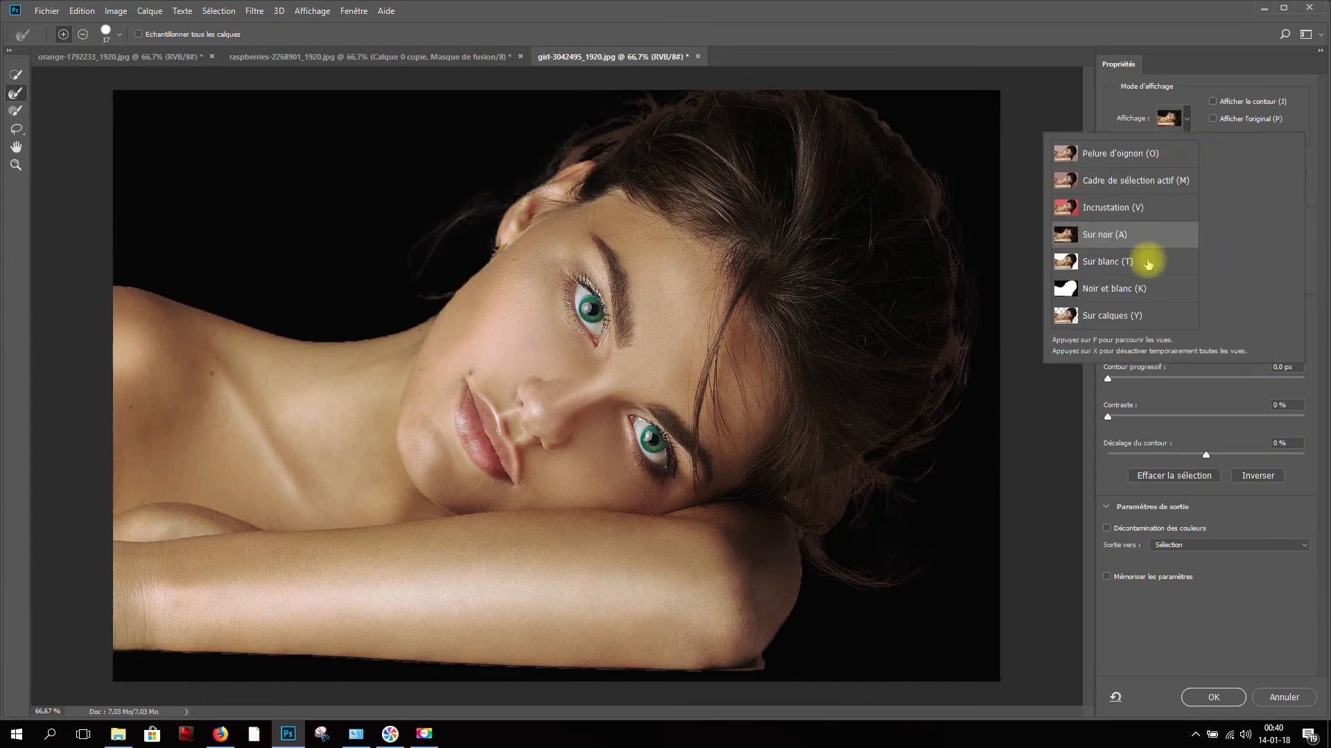
click(1187, 390)
- Try a large edge detection Rayon of 48 px on the woman's selection
drag(1108, 253, 1221, 260)
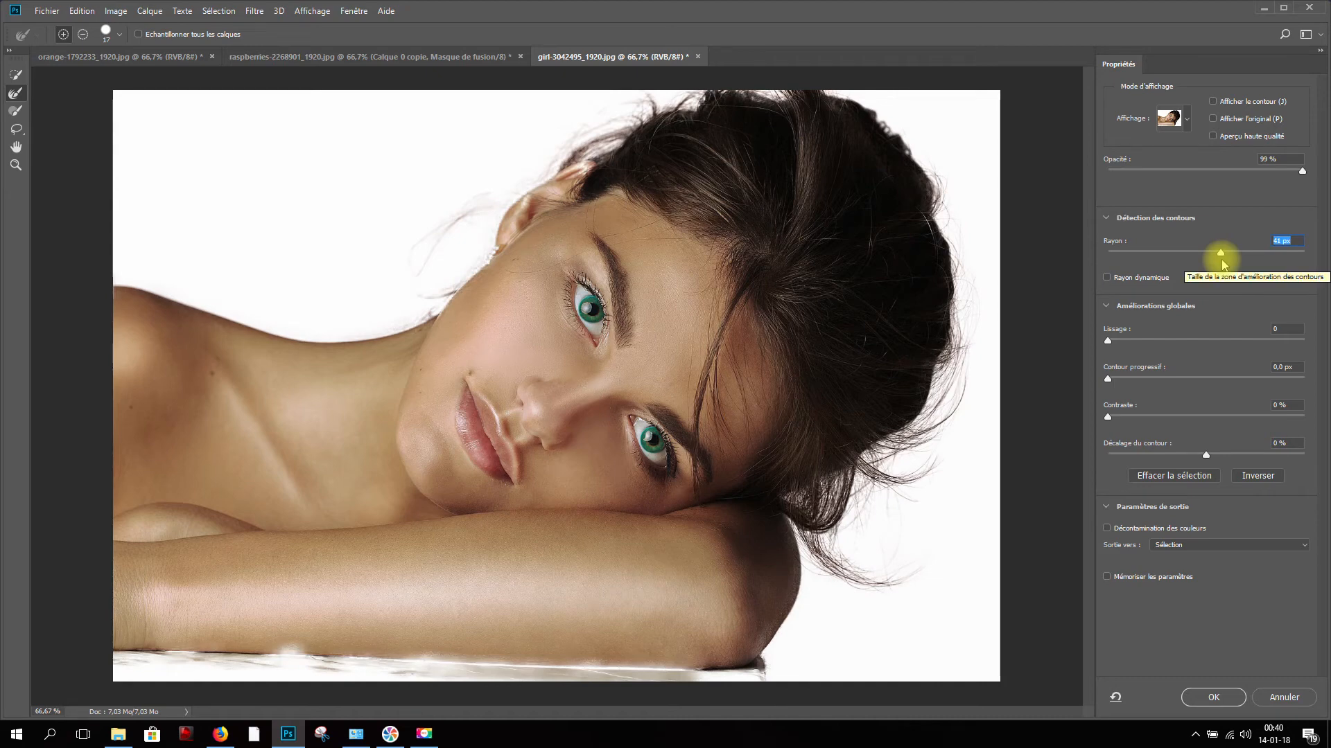
mouse_move(1221, 259)
mouse_down()
mouse_move(1172, 254)
mouse_move(1228, 259)
mouse_up()
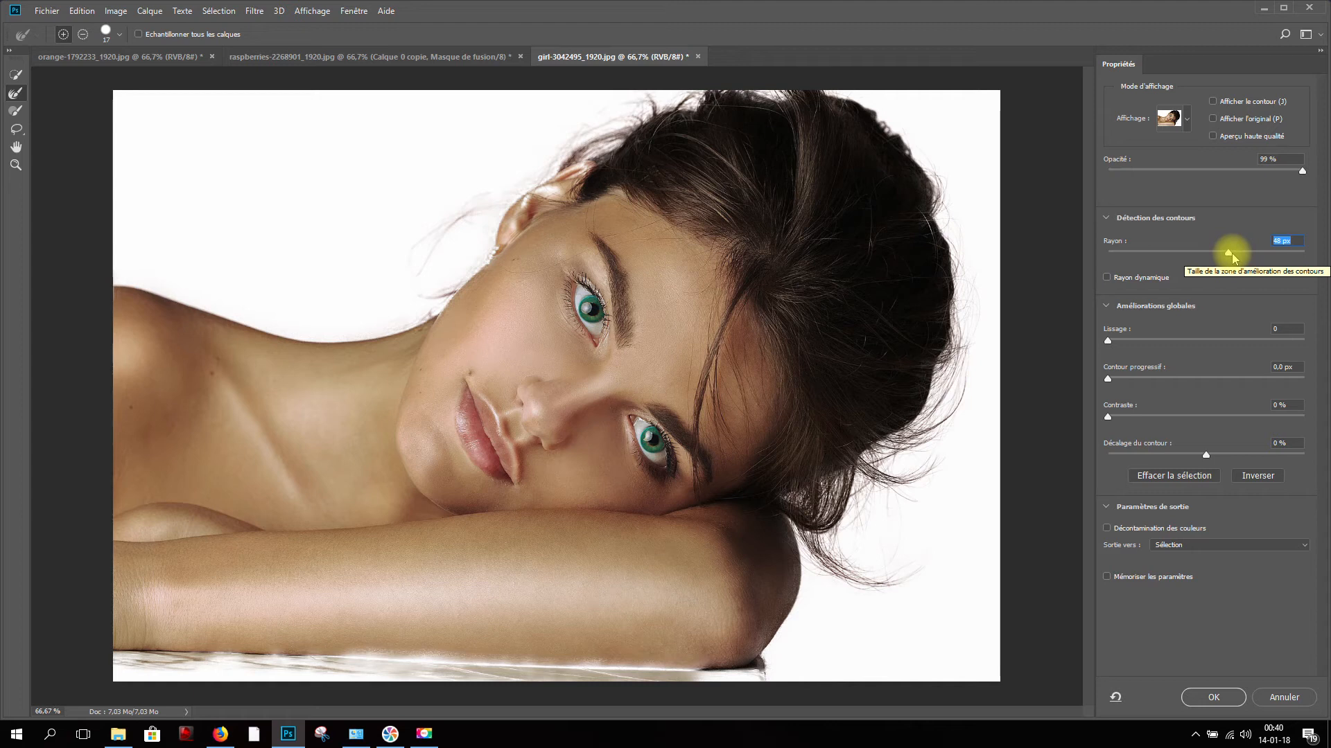
- Paint over the loose hair beside the ear with the Brush tool and set the edge detection Rayon to 10 px
click(17, 113)
mouse_move(560, 189)
mouse_down()
mouse_move(519, 210)
mouse_move(527, 194)
mouse_move(546, 190)
mouse_move(505, 223)
mouse_move(588, 166)
mouse_move(555, 238)
mouse_move(452, 210)
mouse_up()
text(0)
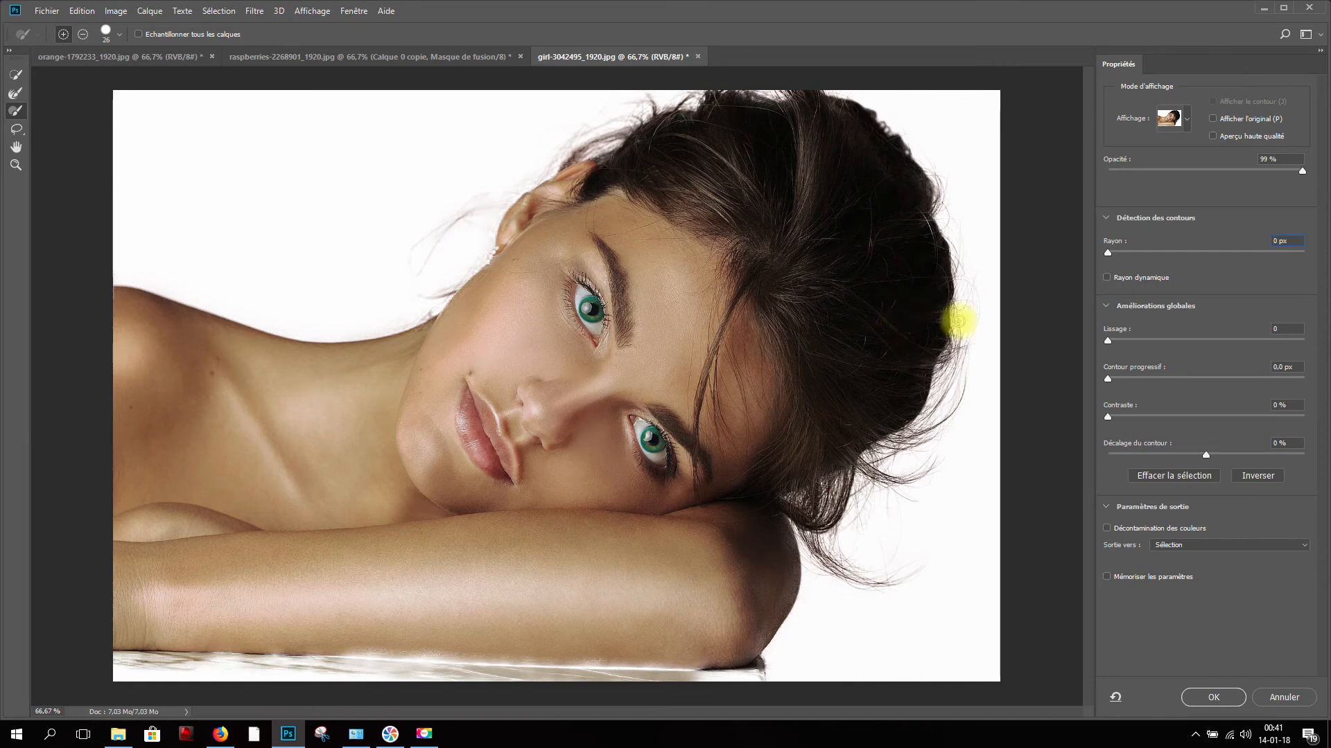
drag(1107, 254, 1185, 254)
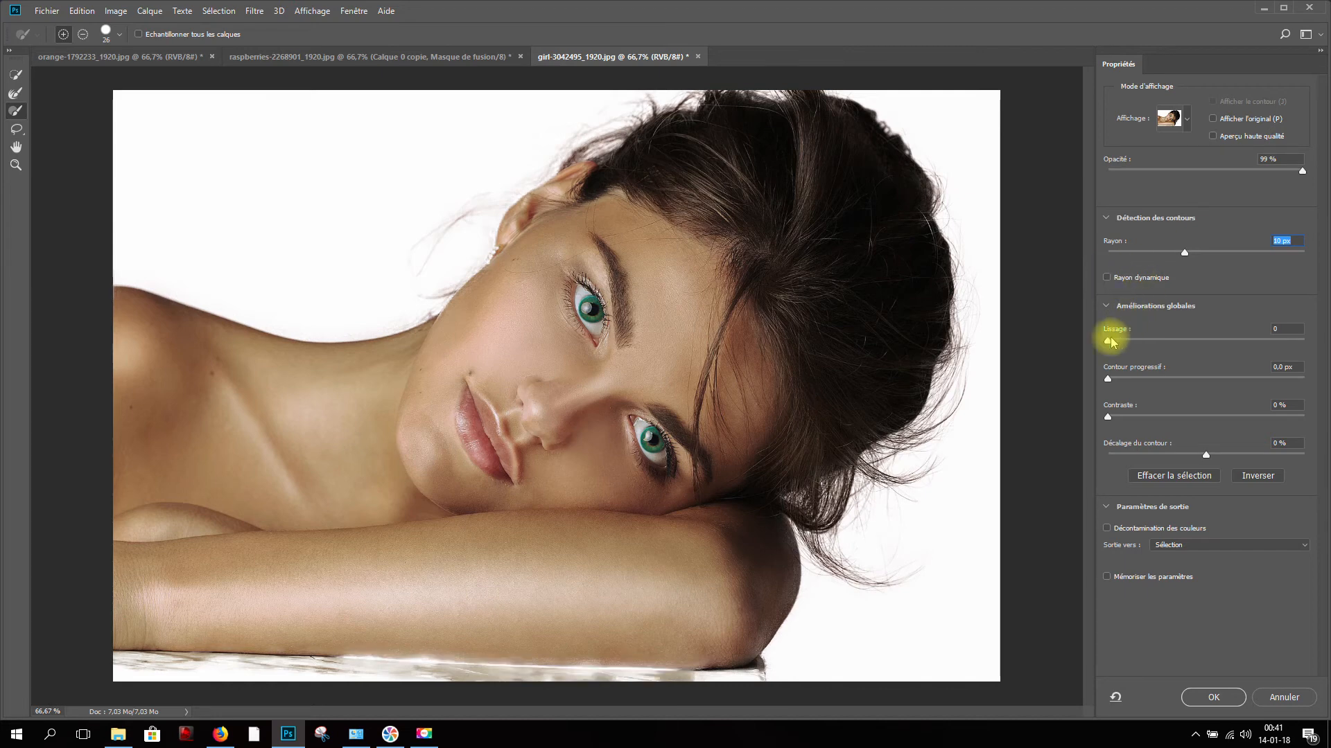
- Test Lissage at 60, return it to 0, and set Décalage du contour to +8 %
drag(1109, 342, 1226, 344)
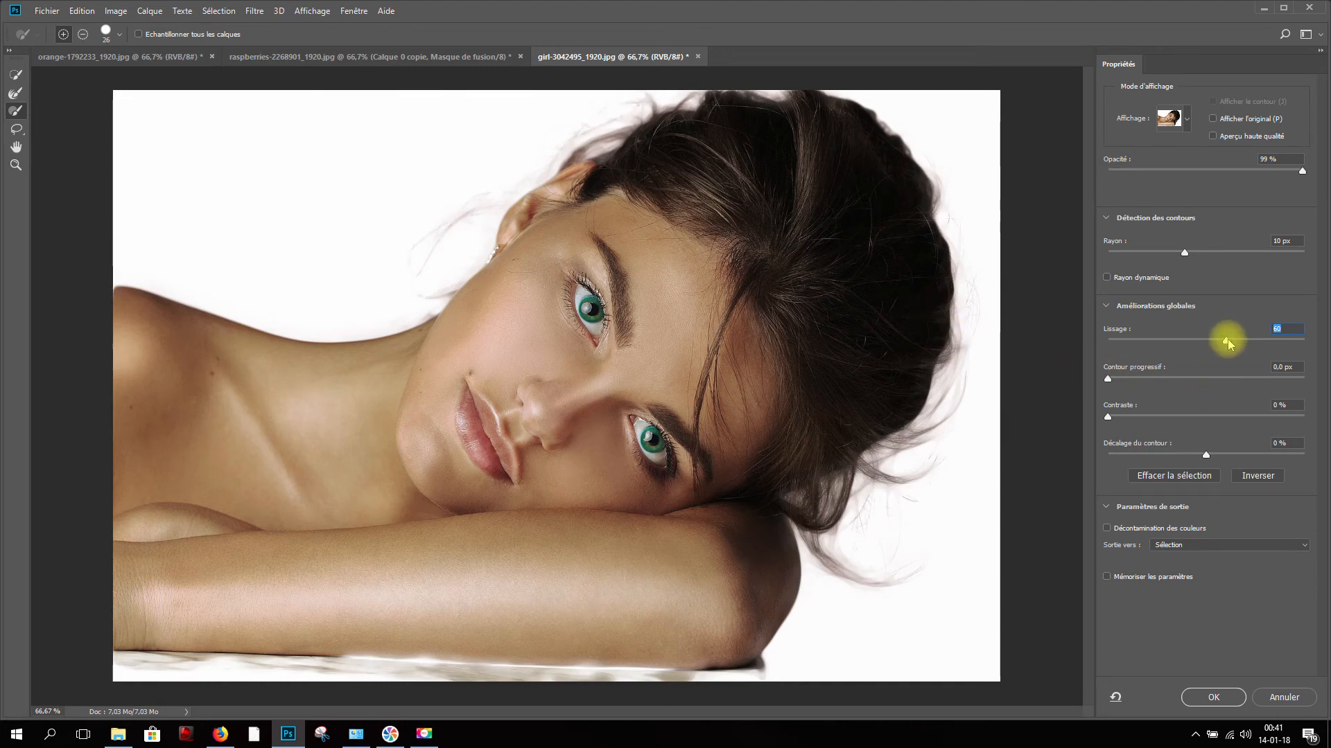
drag(1186, 338, 1106, 345)
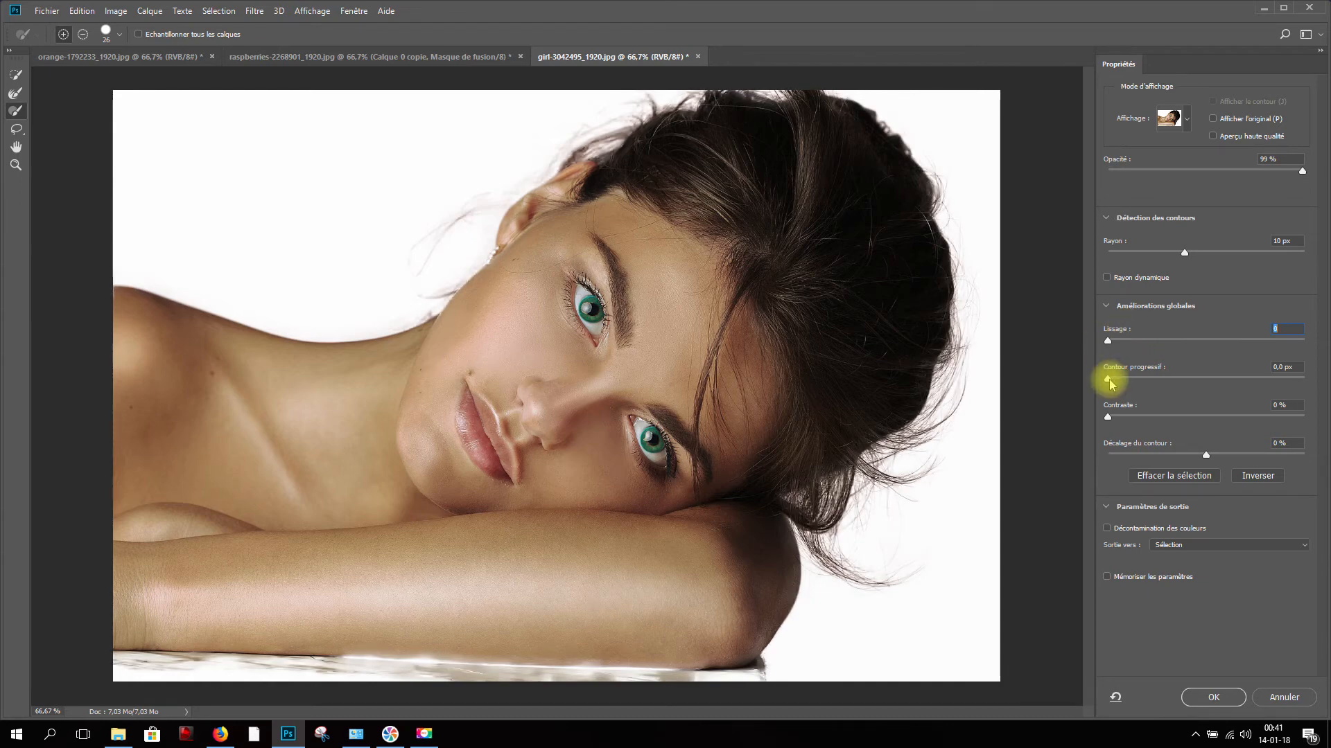
drag(1107, 380, 1104, 416)
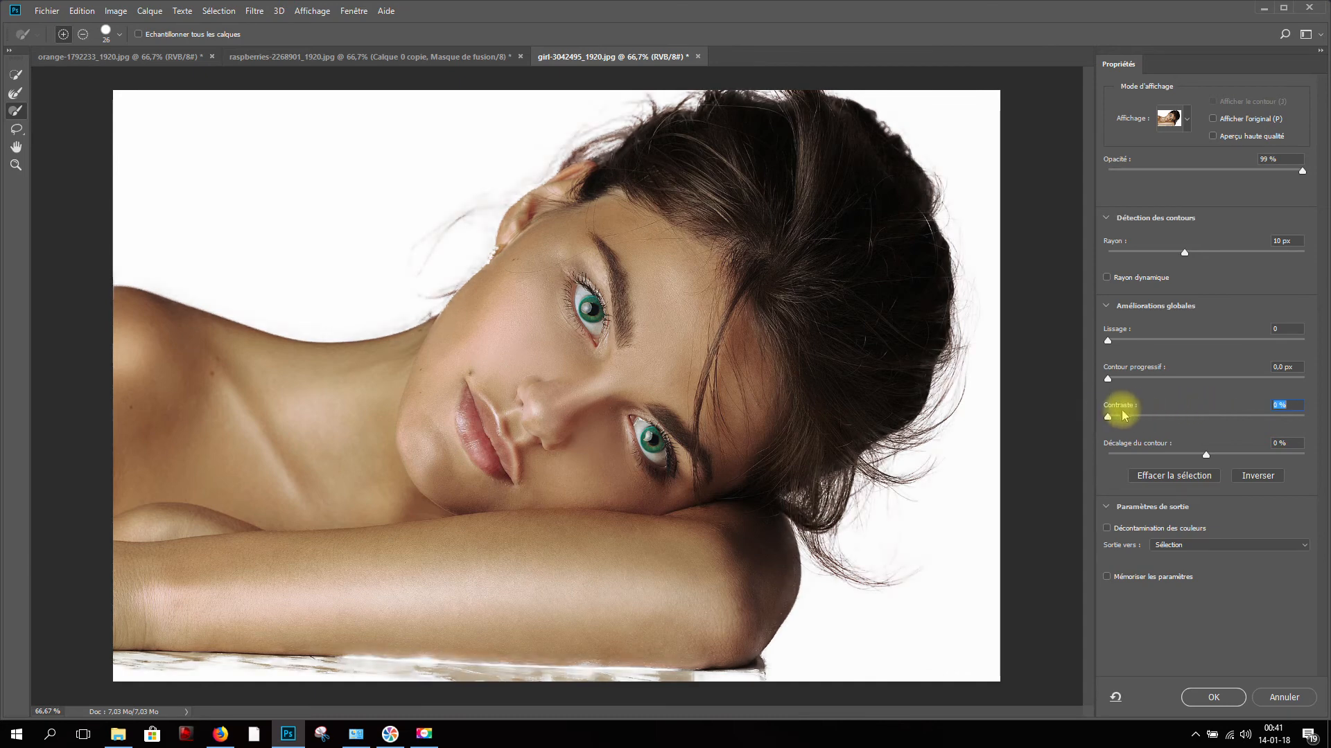
mouse_move(1207, 456)
mouse_down()
mouse_move(1233, 456)
mouse_move(1217, 456)
mouse_up()
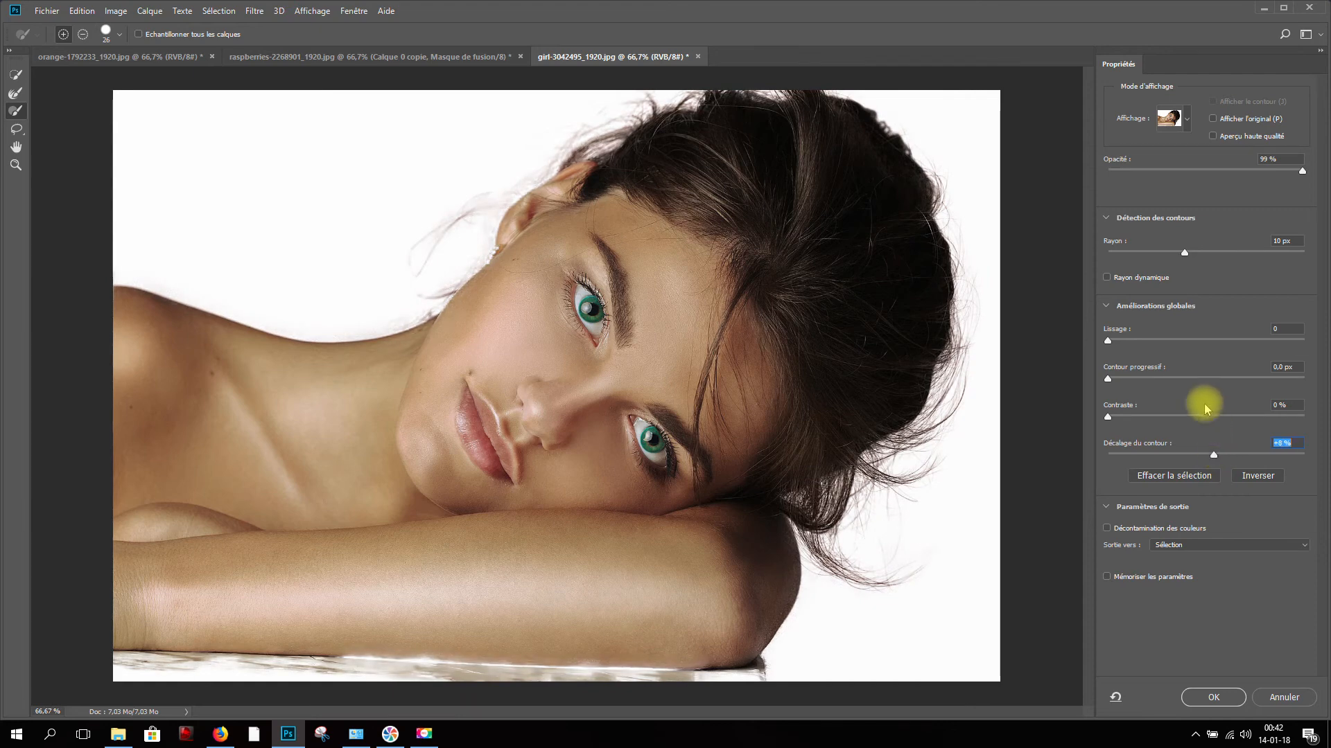
- Preview the portrait with the Sur noir view and compare the hair edges with Décontamination des couleurs on and off
click(1175, 118)
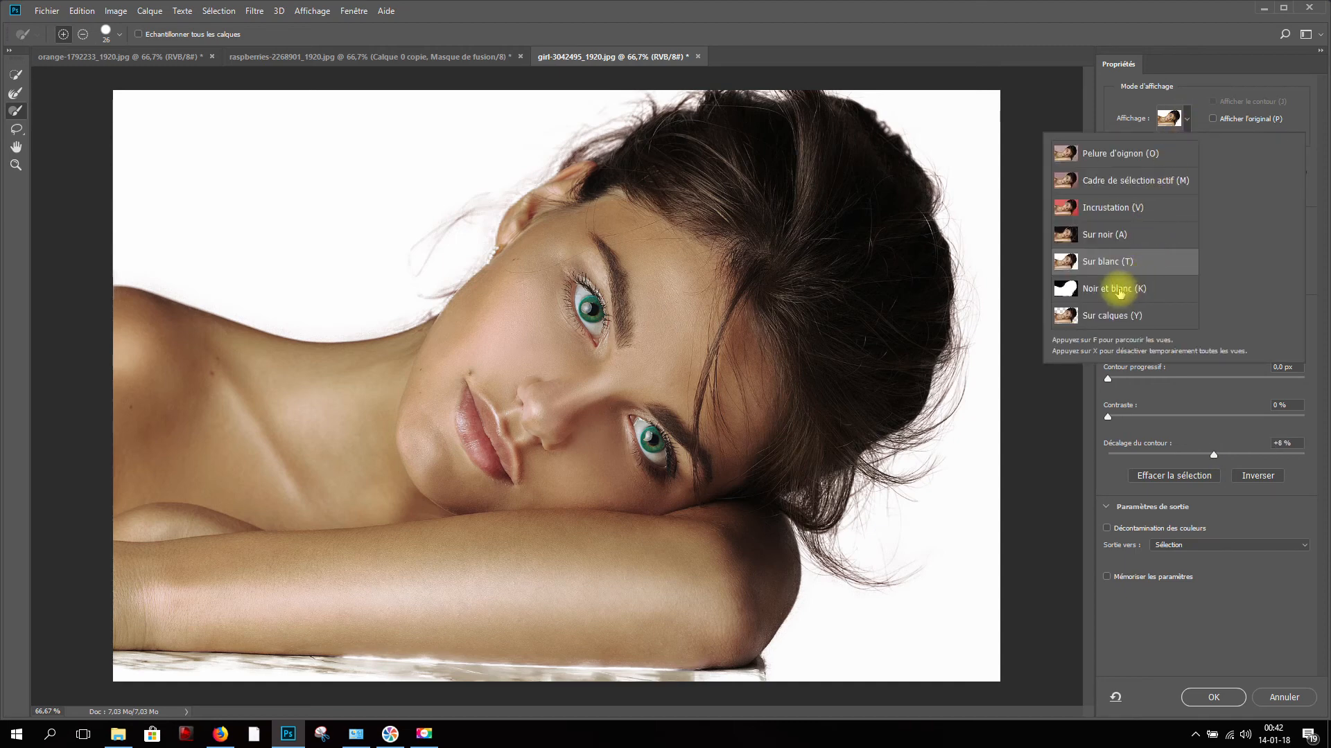
click(1107, 236)
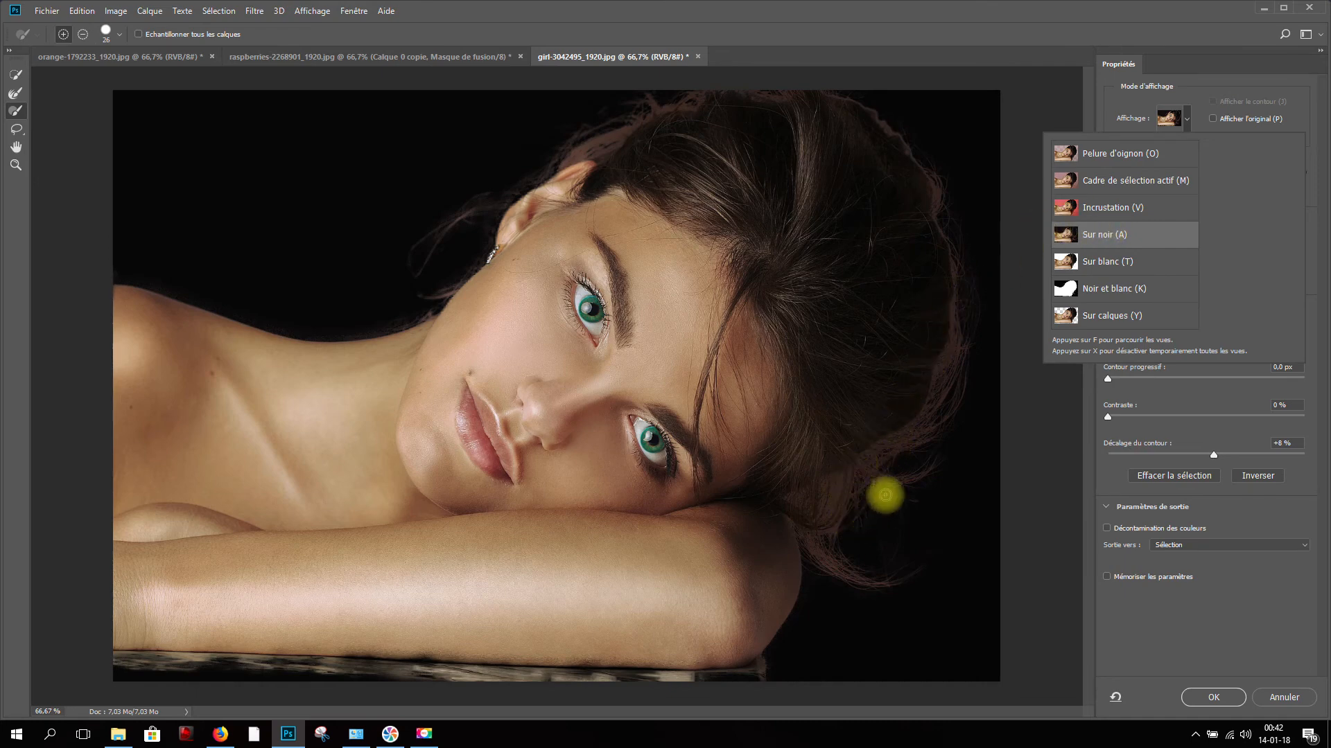
click(1108, 530)
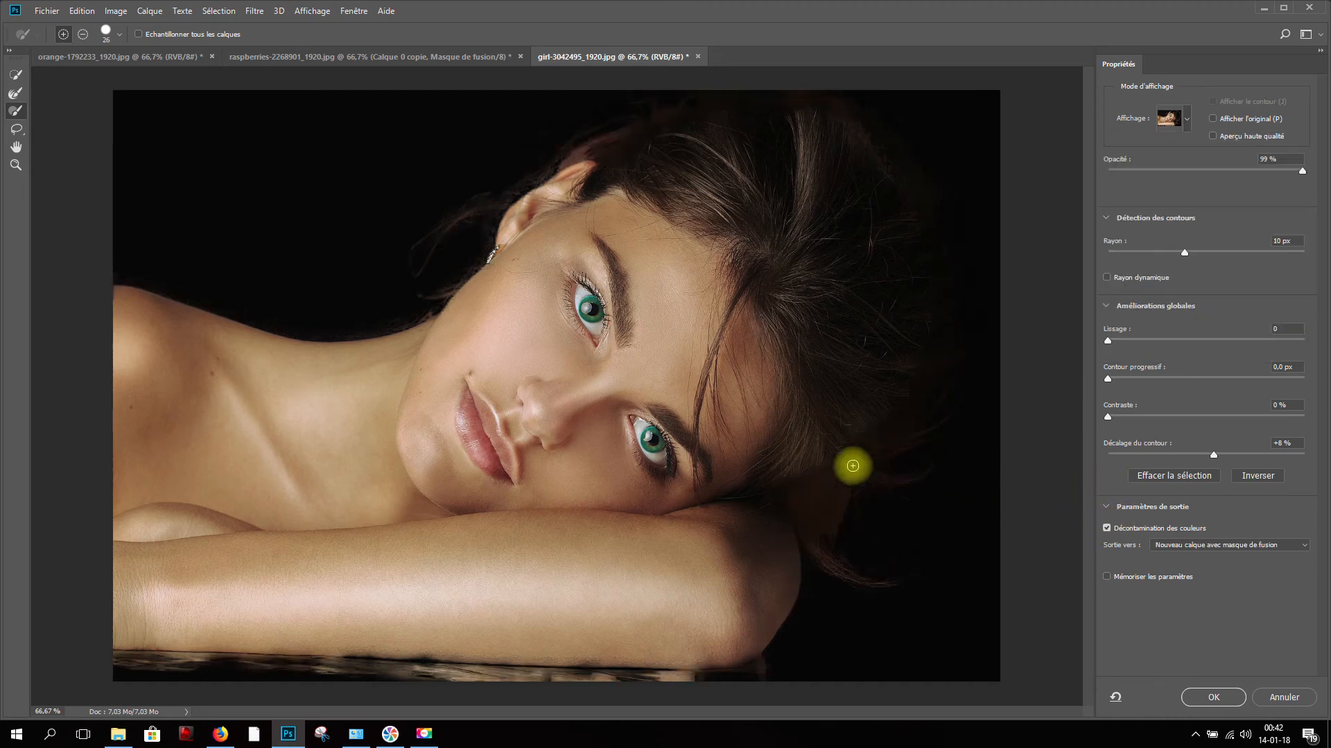
click(1107, 528)
- Reset Décalage du contour to 0 %, set Rayon to 19 px, and open the view mode choices
drag(1200, 451, 1206, 458)
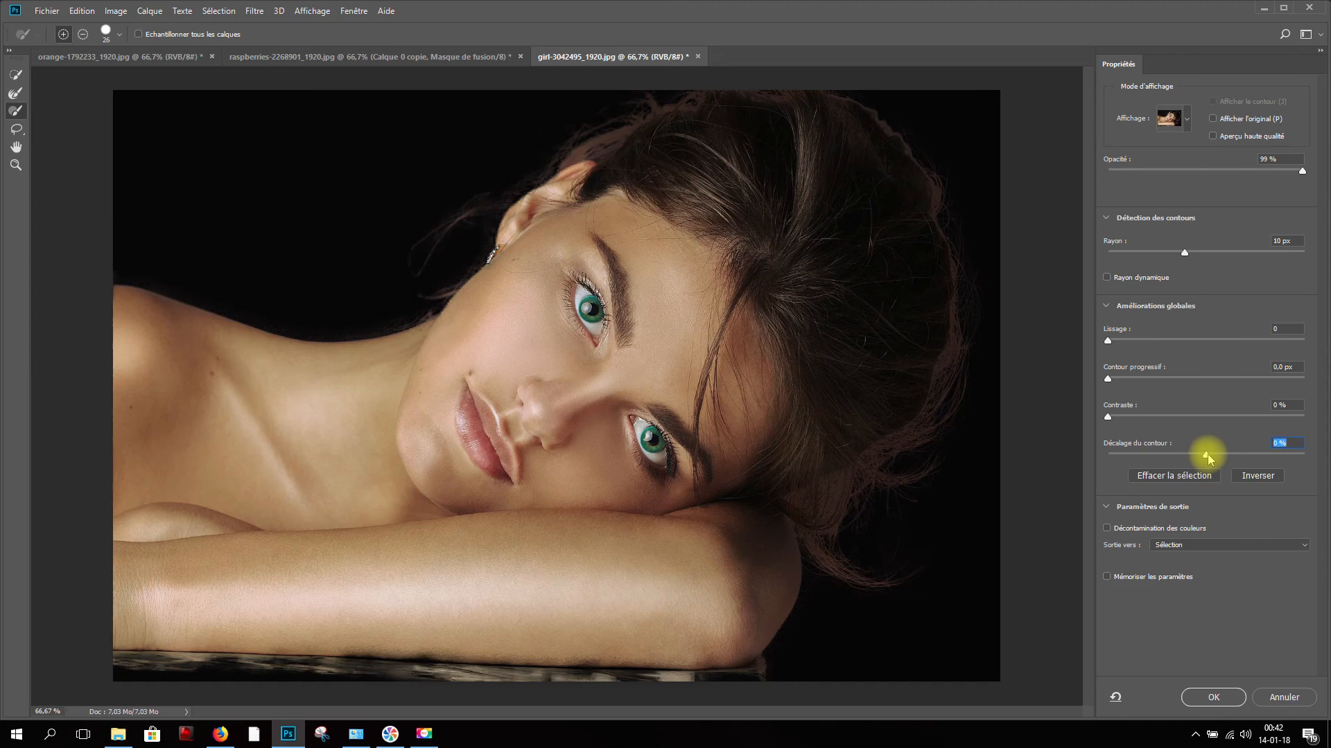
mouse_move(1183, 253)
mouse_down()
mouse_move(1076, 263)
mouse_move(1196, 248)
mouse_up()
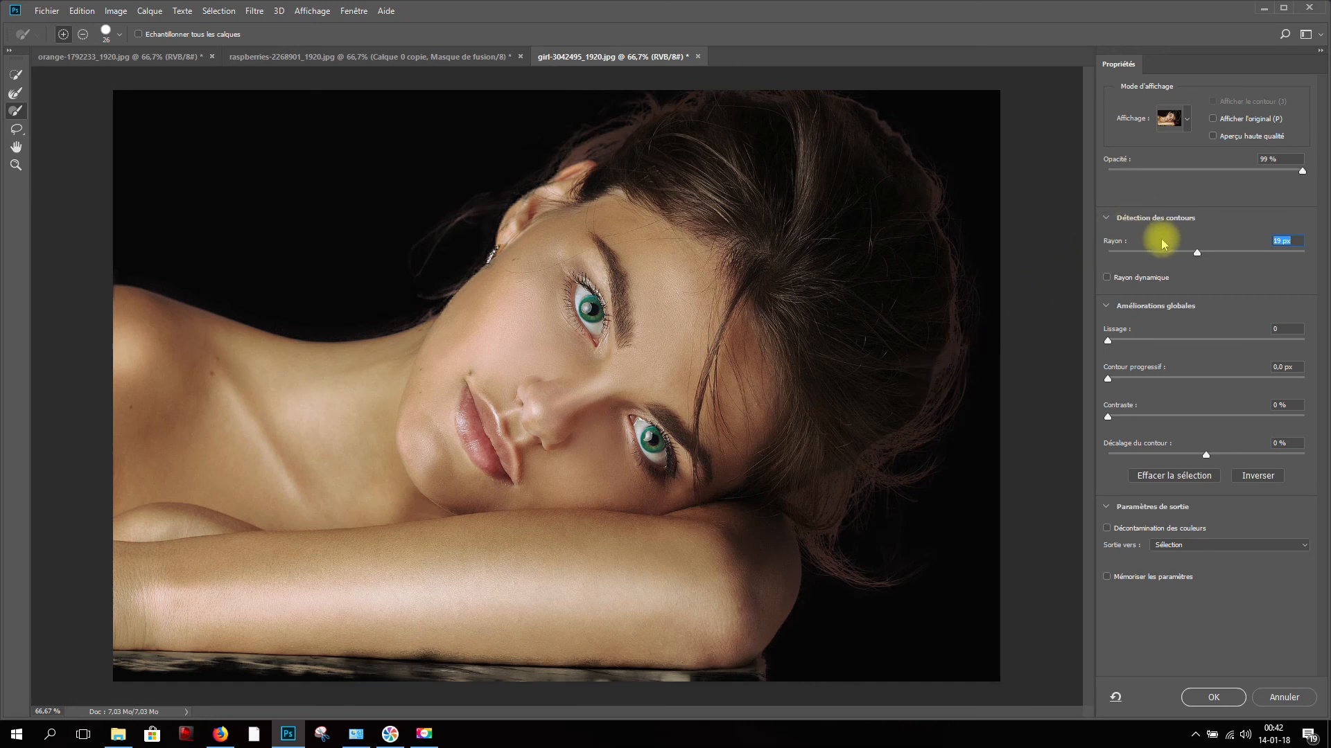
click(1178, 118)
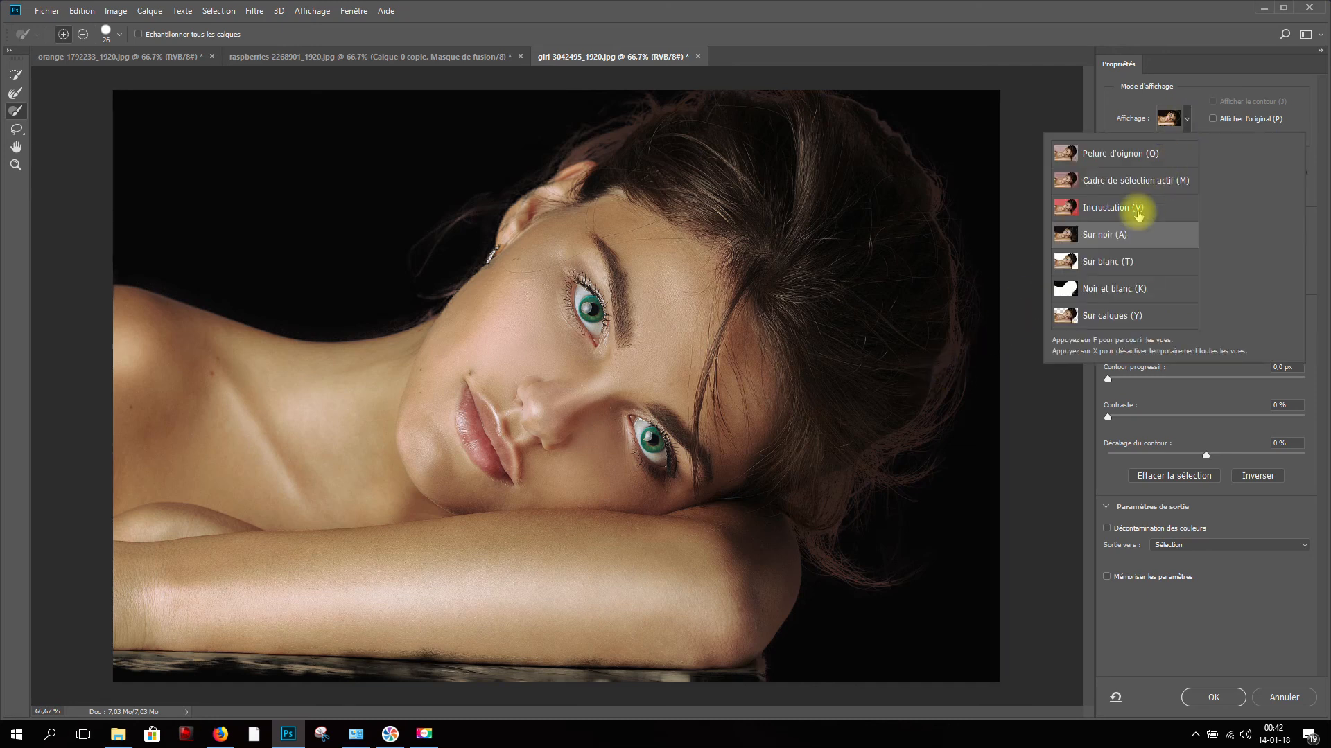